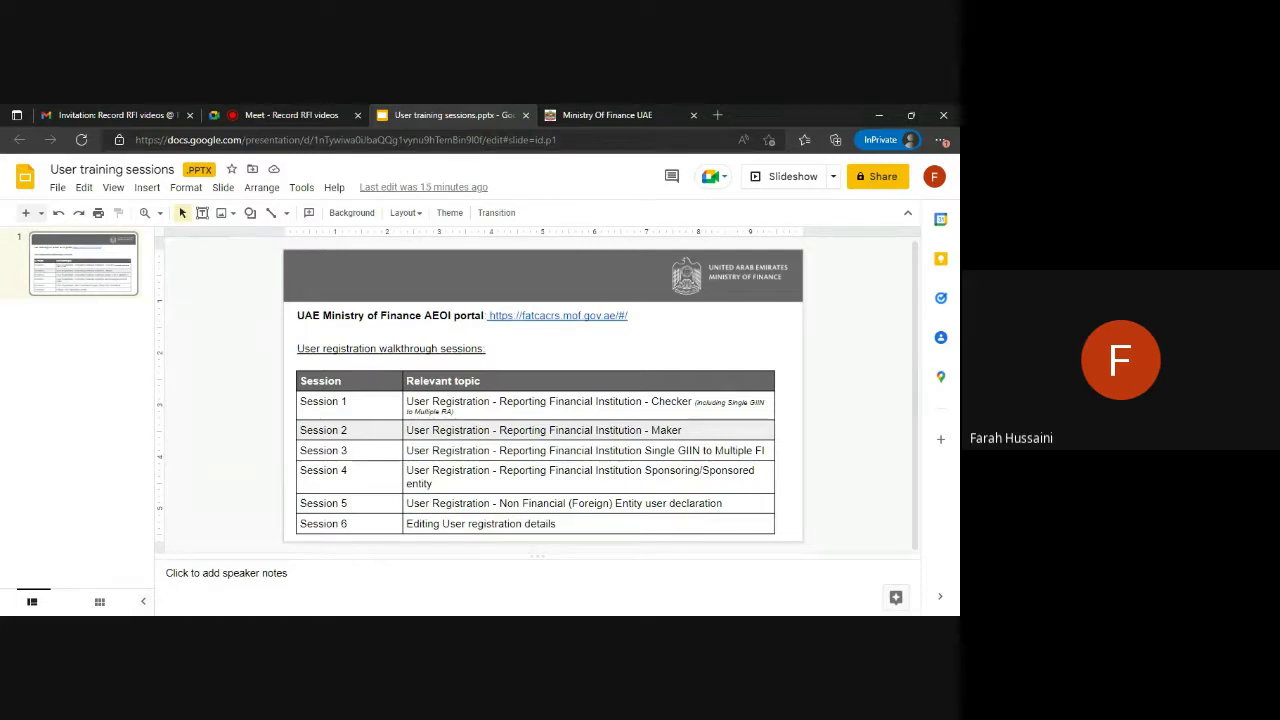
On the Ministry of Finance portal, start a Reporting Entity new-user sign-up and enter the user's e-mail.
click(622, 112)
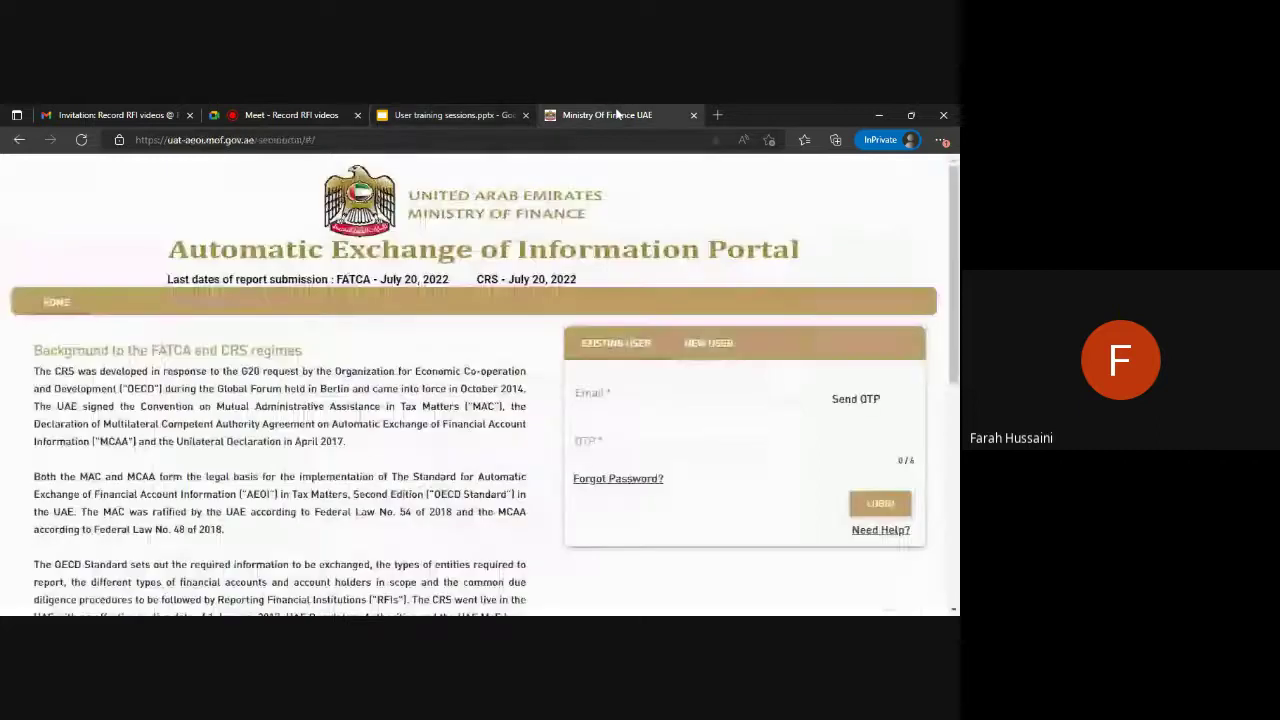
click(708, 345)
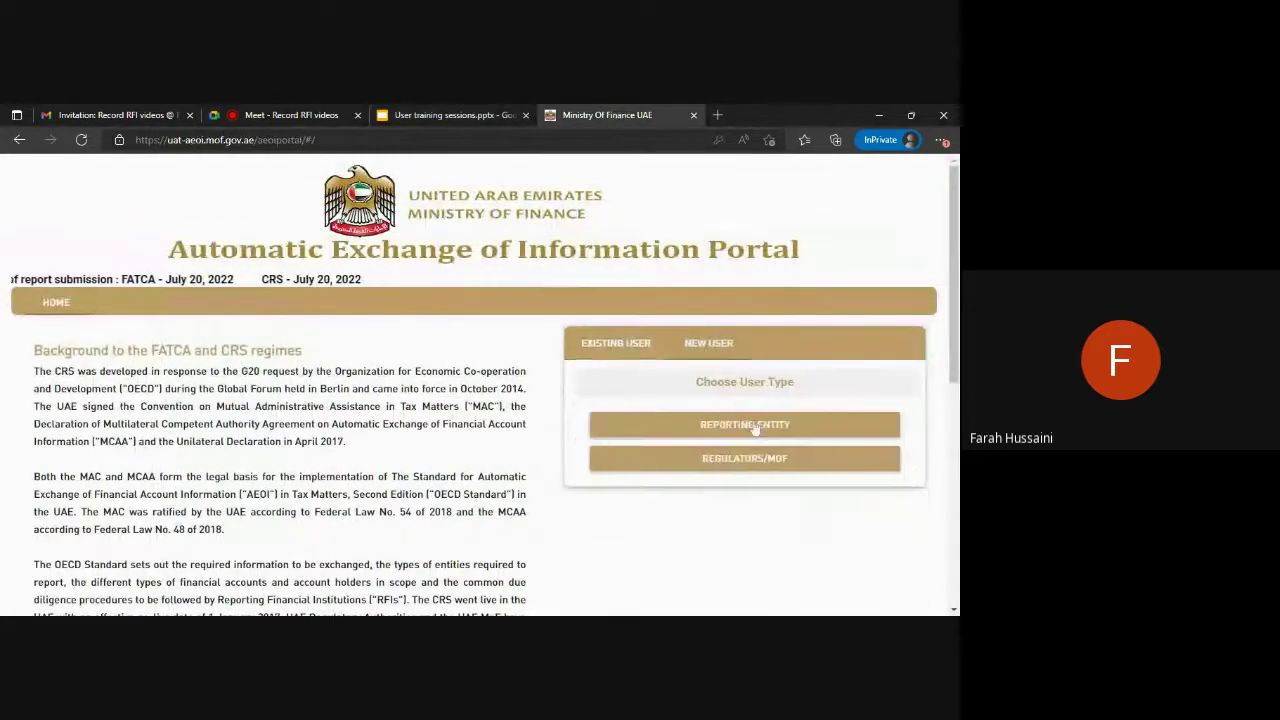
click(752, 426)
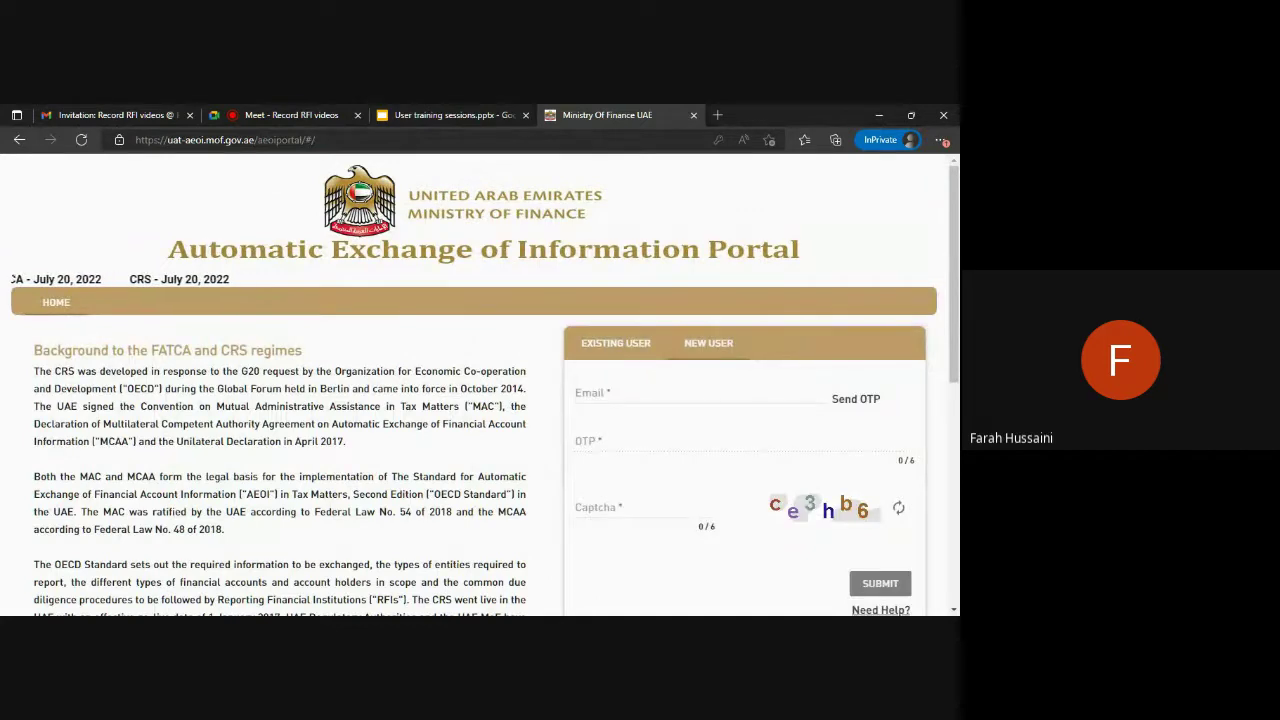
click(690, 393)
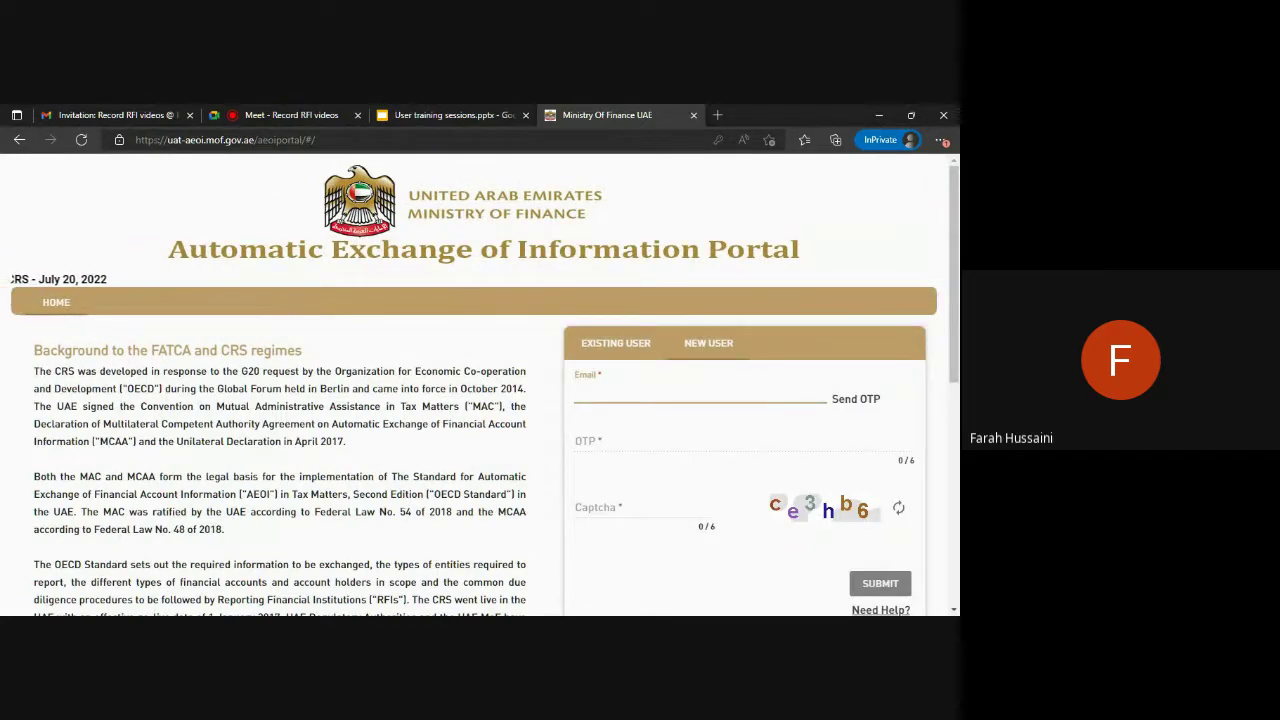
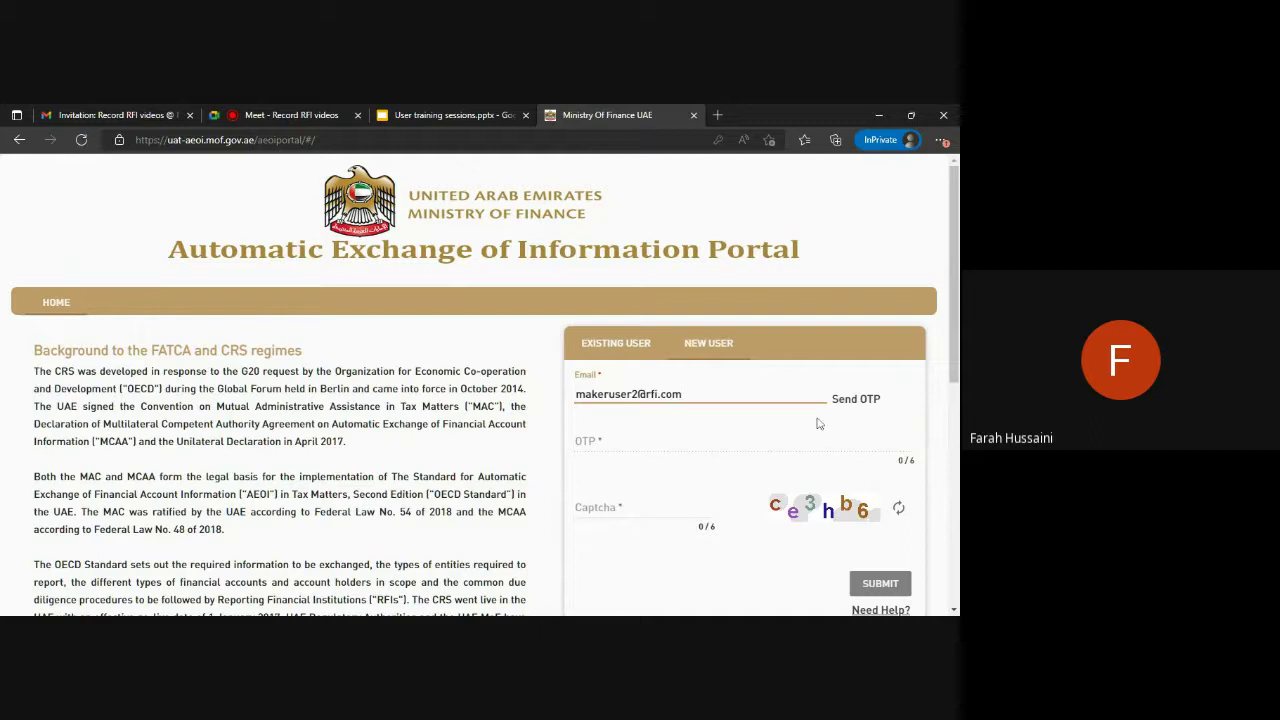
Request a one-time password, then enter the received code and the captcha.
click(858, 402)
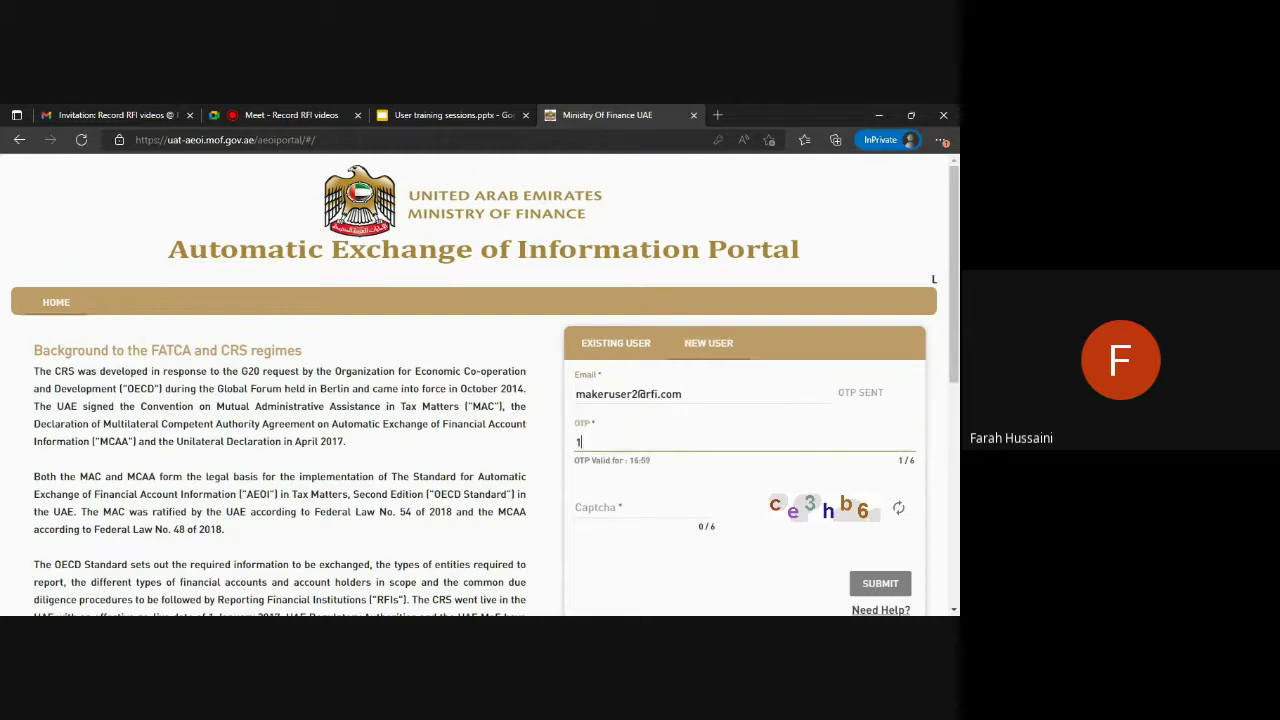
text(123456)
key(Tab)
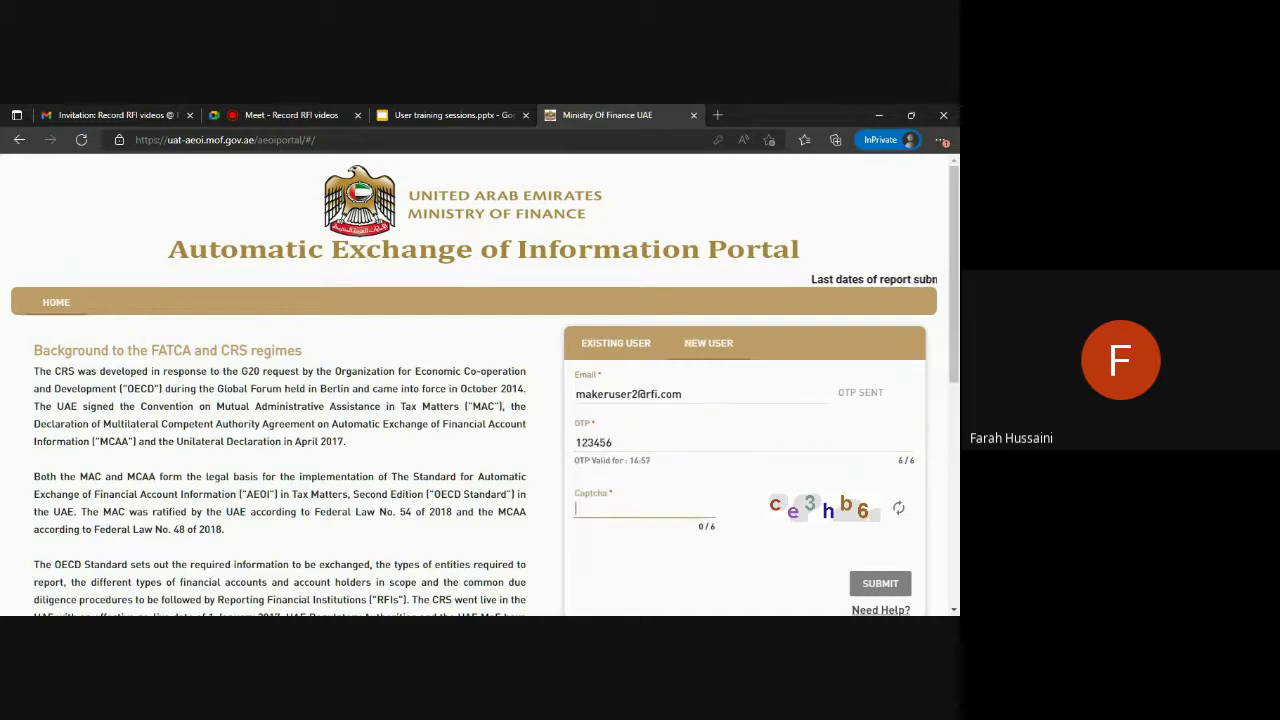
text(ce3)
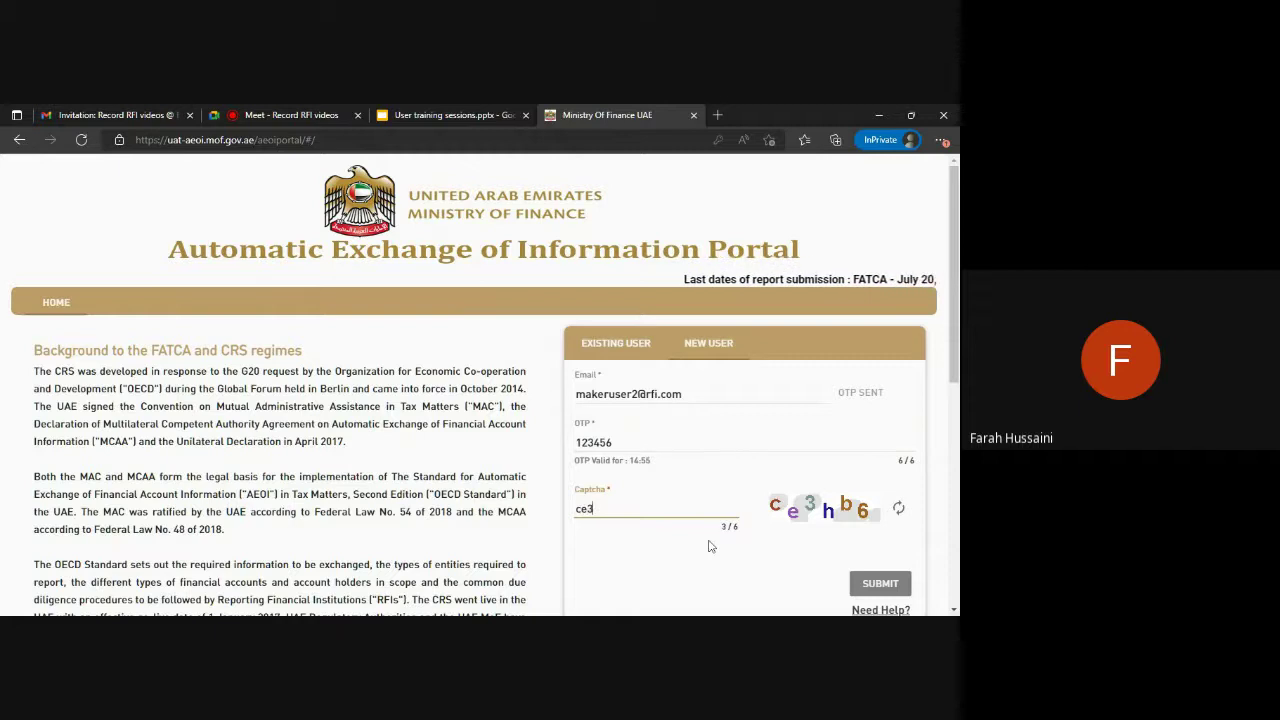
text(hb6)
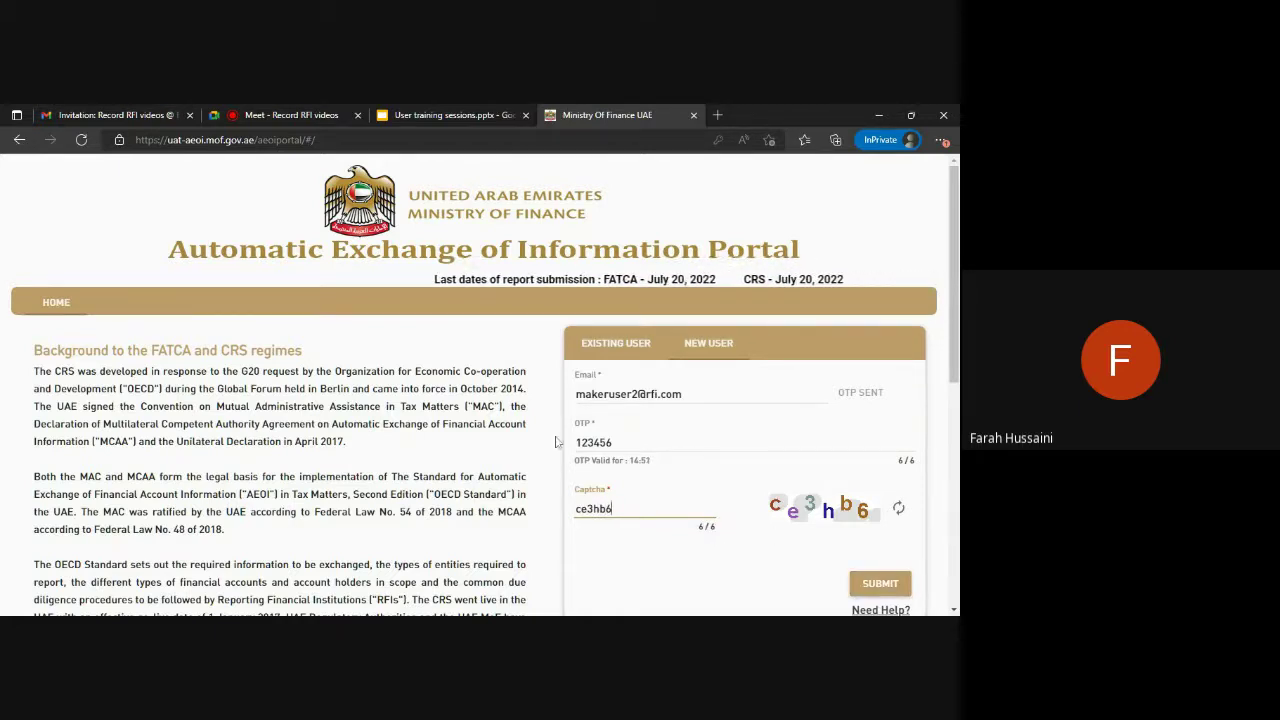
Submit the sign-up, dismiss the Invalid OTP warning and resubmit to reach the Registration page.
scroll(485, 385, down, 1)
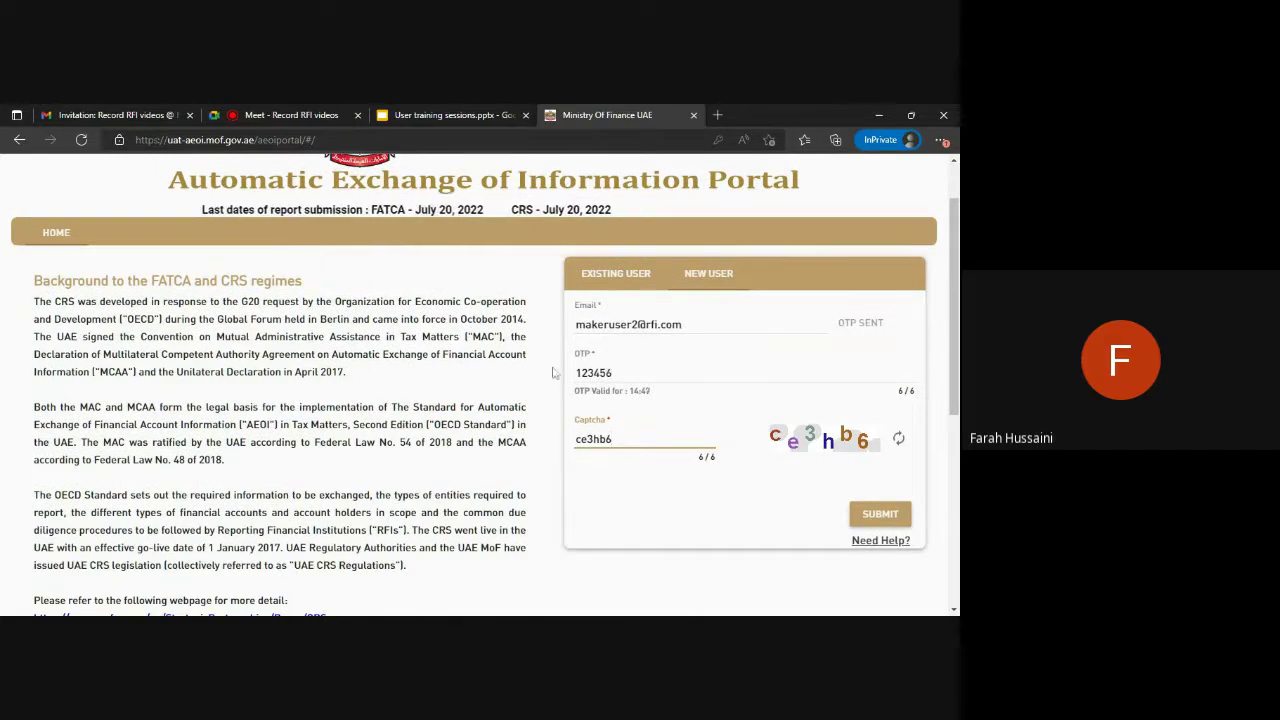
click(882, 518)
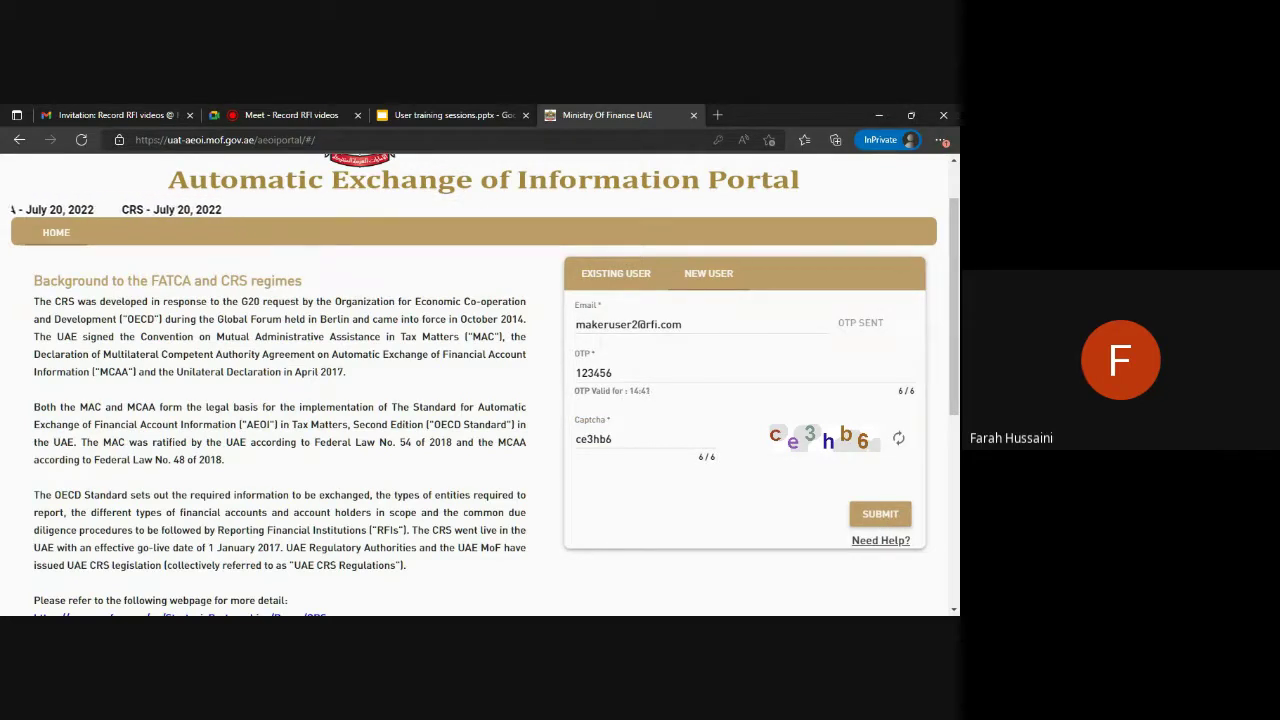
click(880, 514)
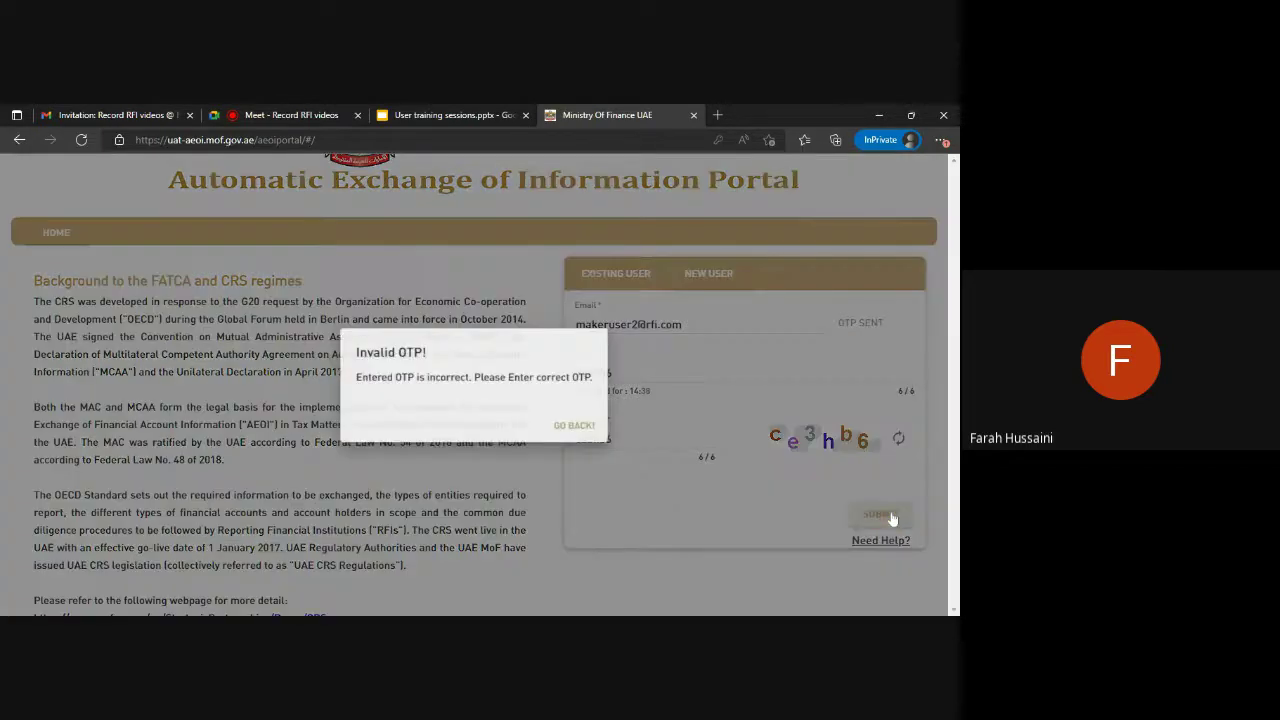
click(583, 428)
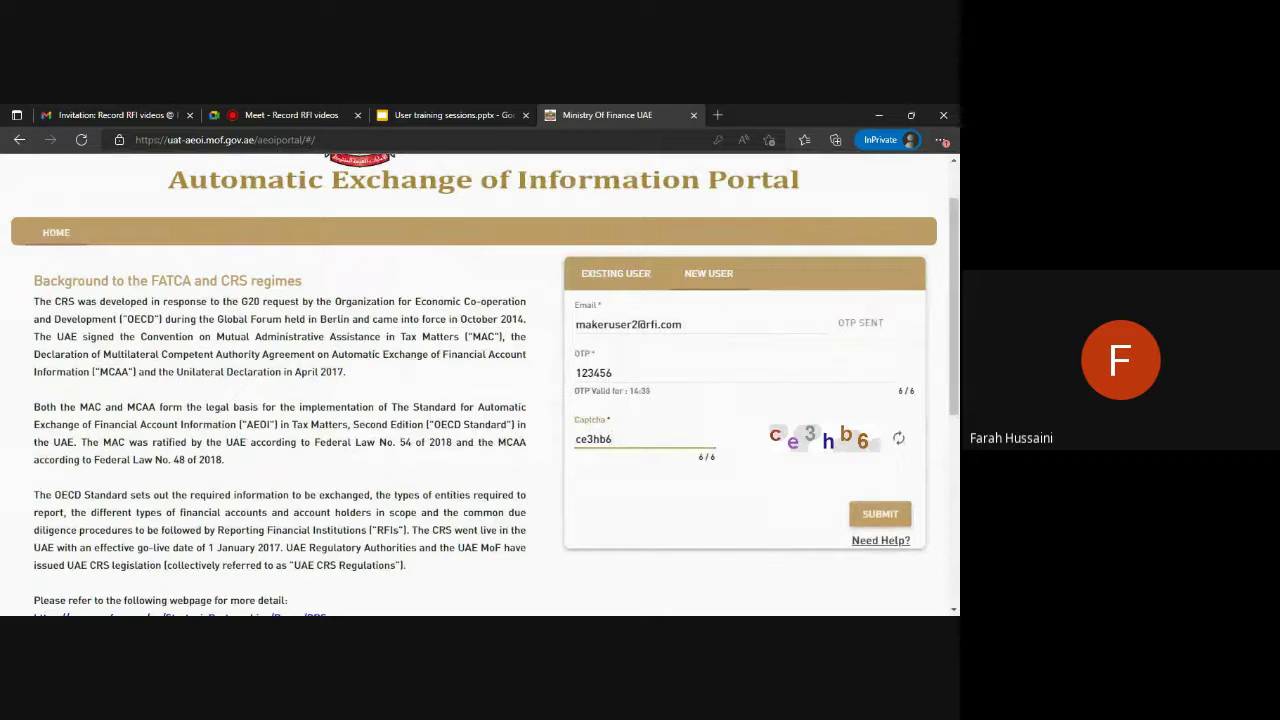
click(880, 514)
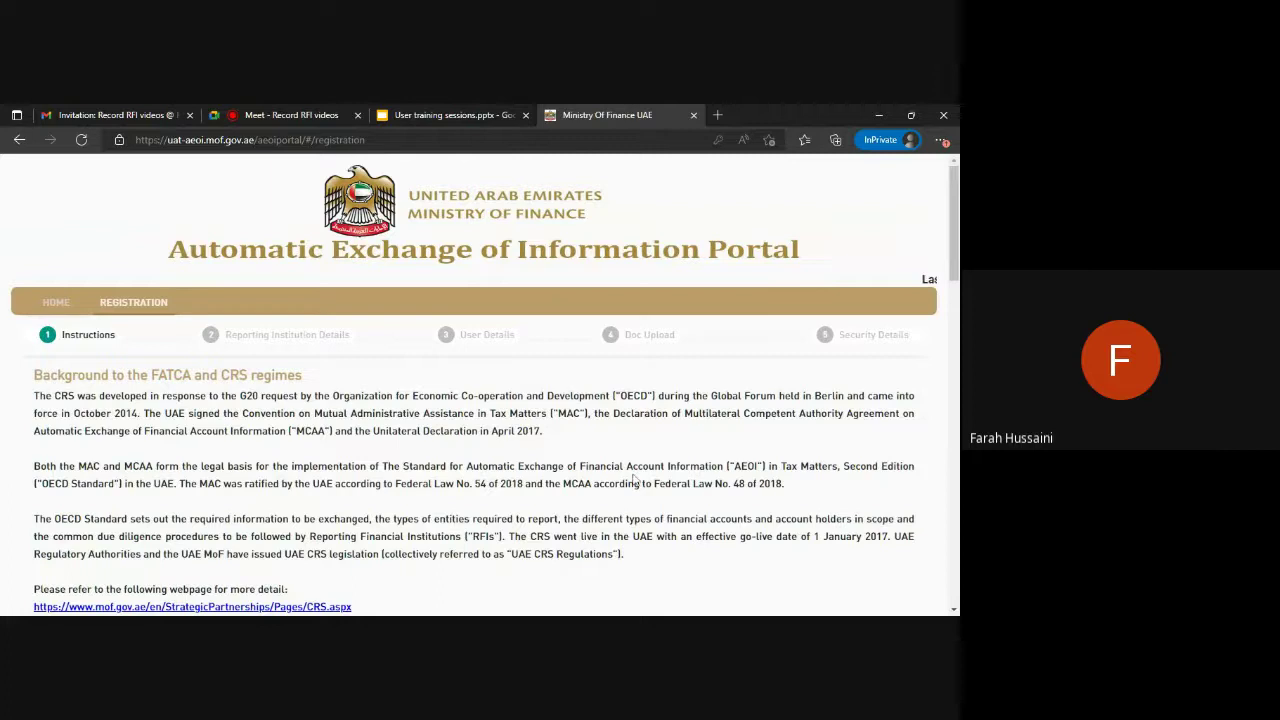
Read through the registration instructions and advance to Reporting Institution Details.
scroll(674, 447, down, 1)
scroll(674, 447, down, 2)
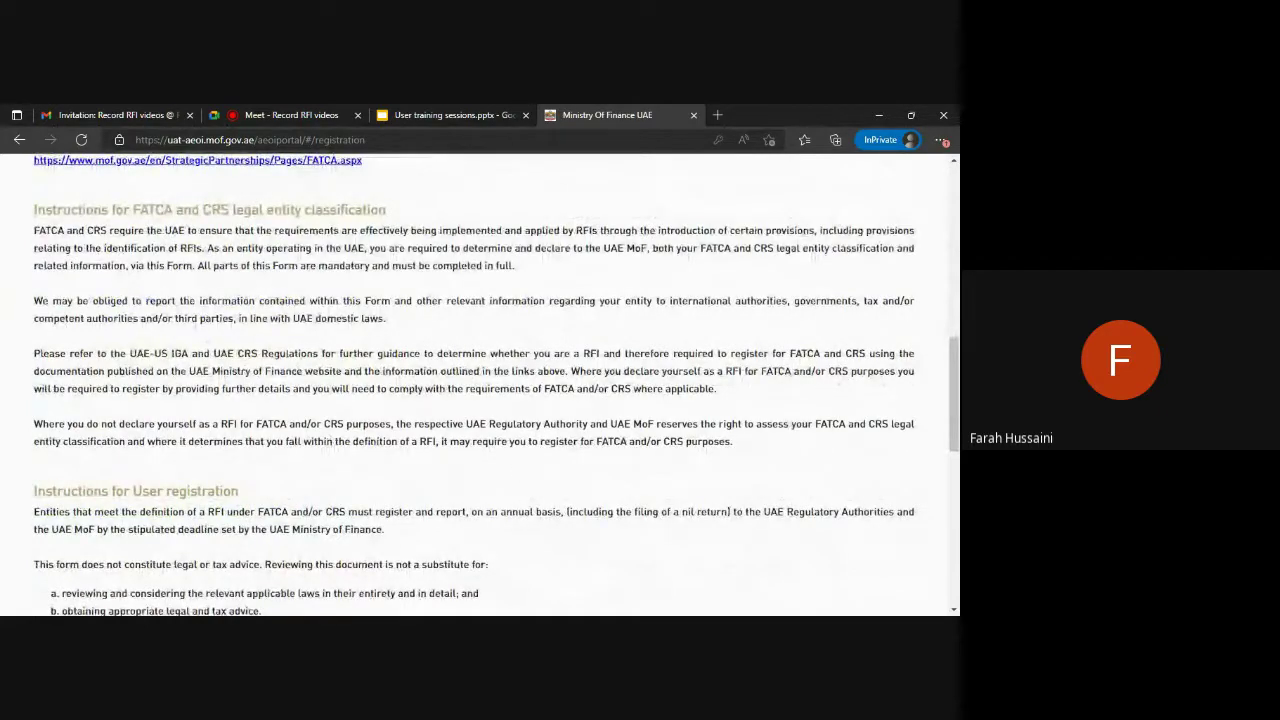
scroll(532, 427, down, 8)
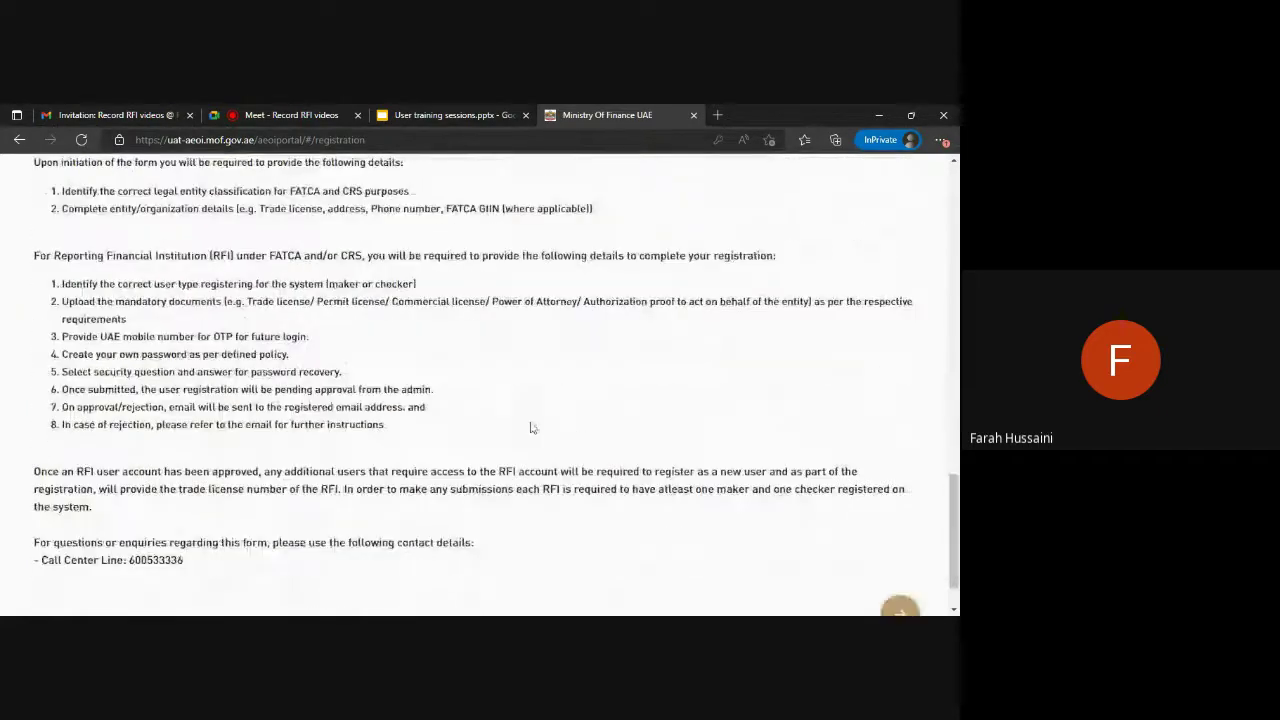
scroll(532, 427, down, 1)
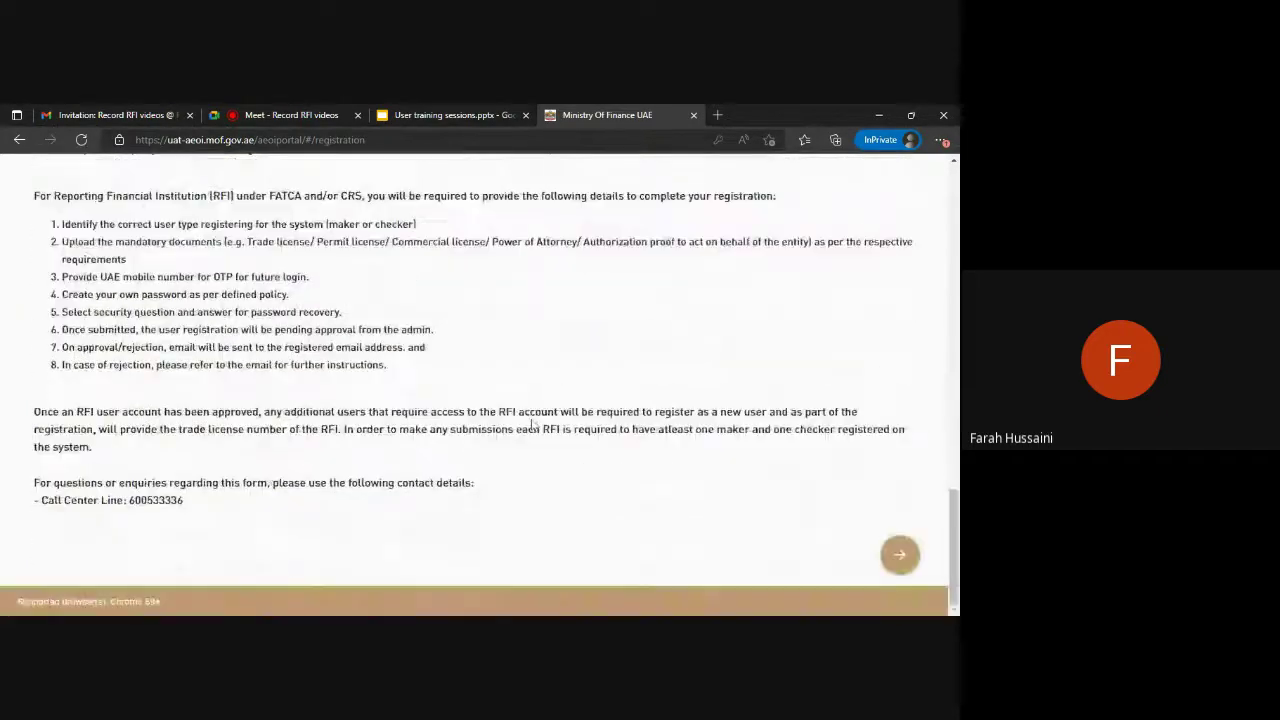
click(899, 553)
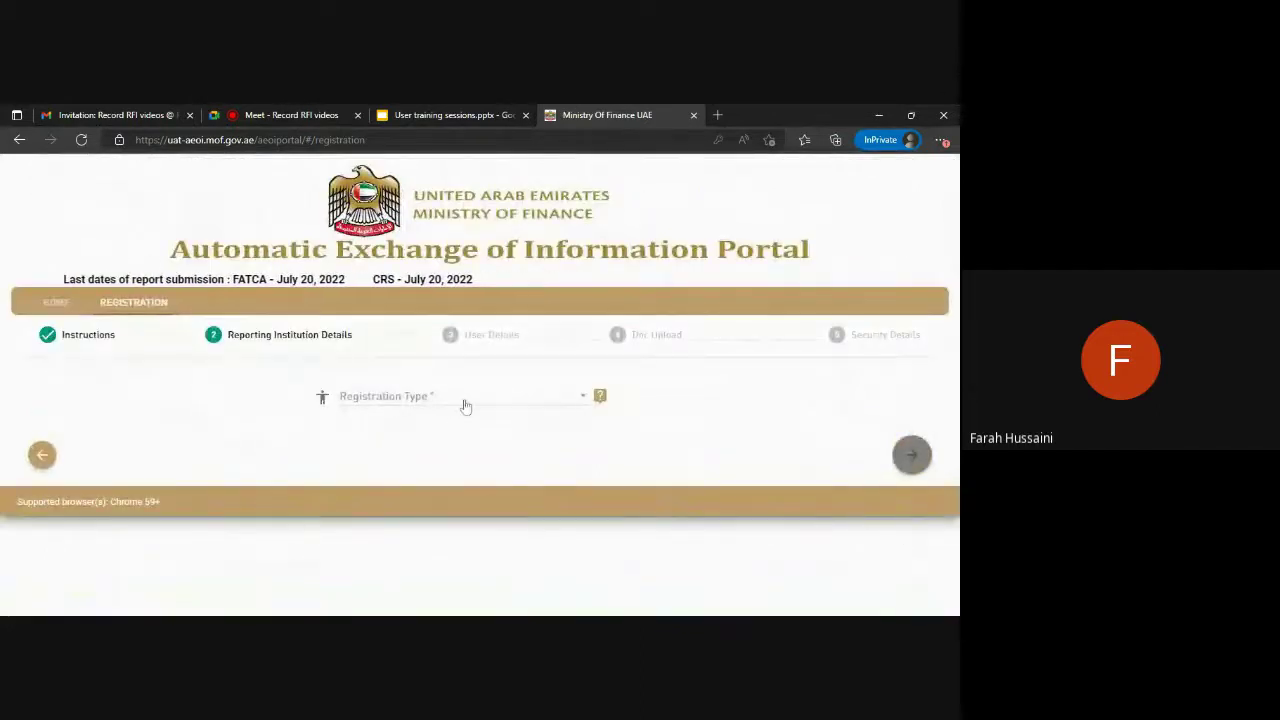
Choose Single FI Registration as the registration type and GIIN as the identification type.
click(467, 400)
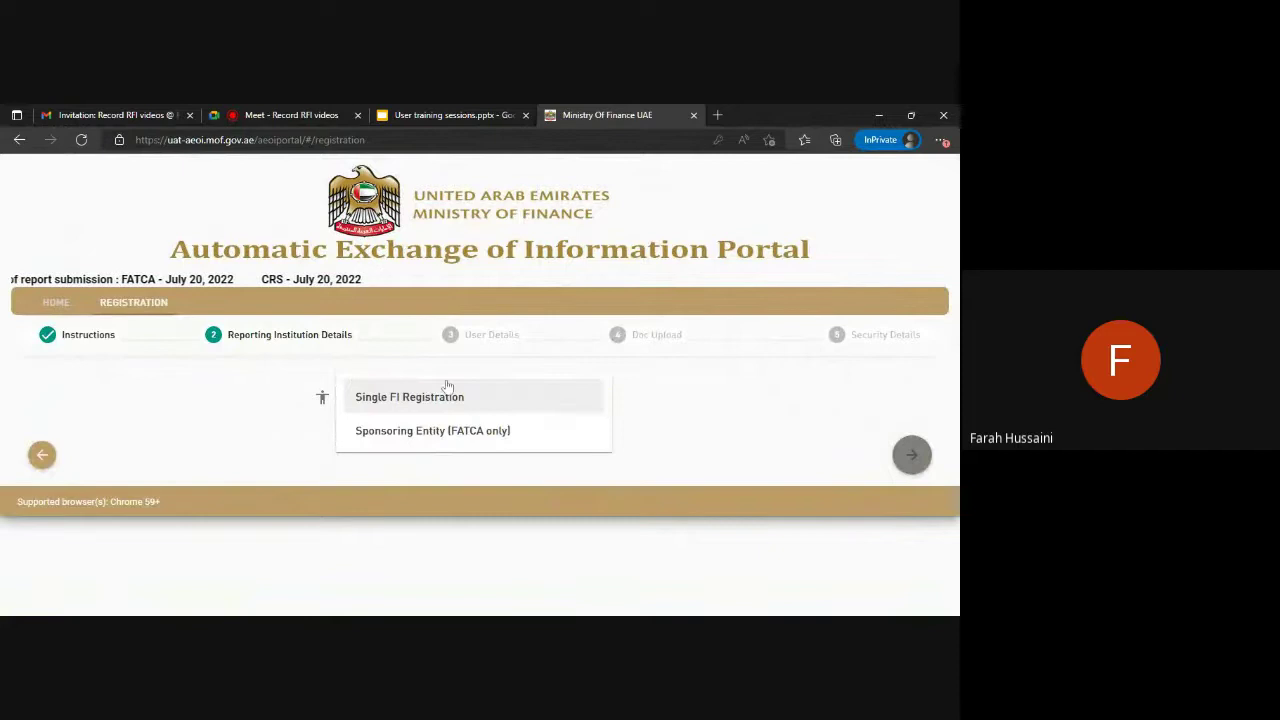
click(390, 399)
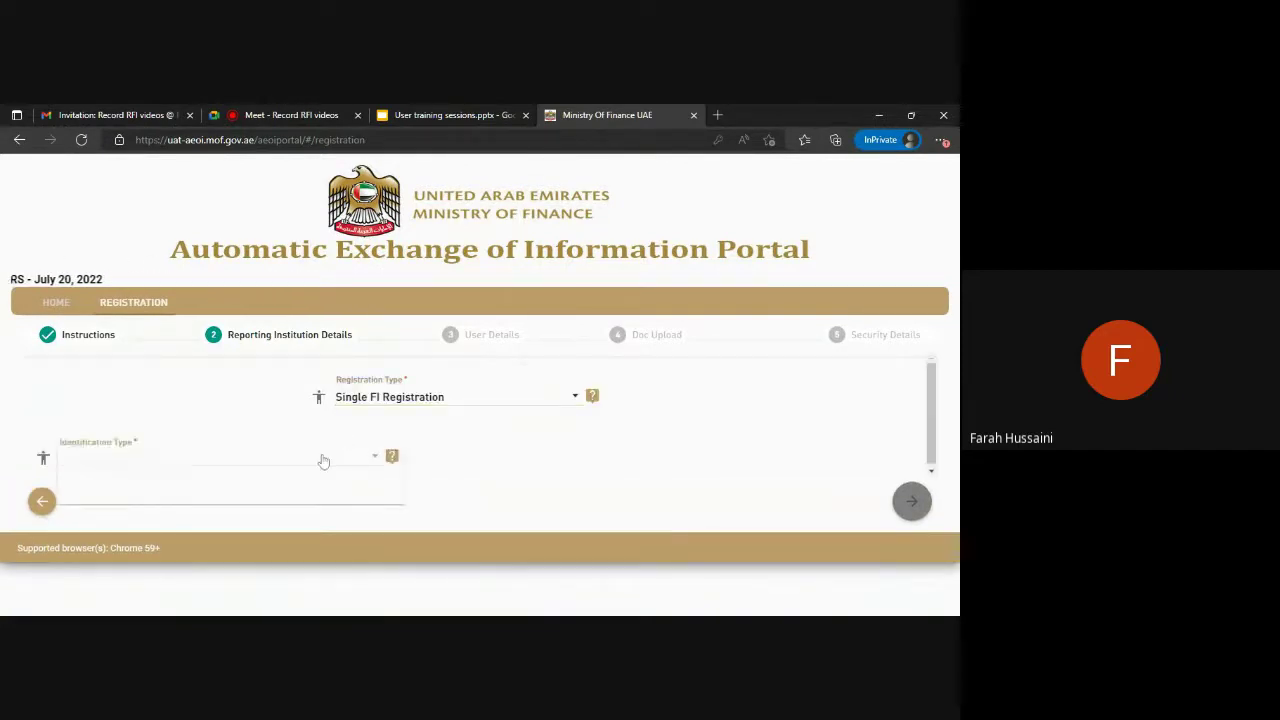
click(320, 456)
click(326, 485)
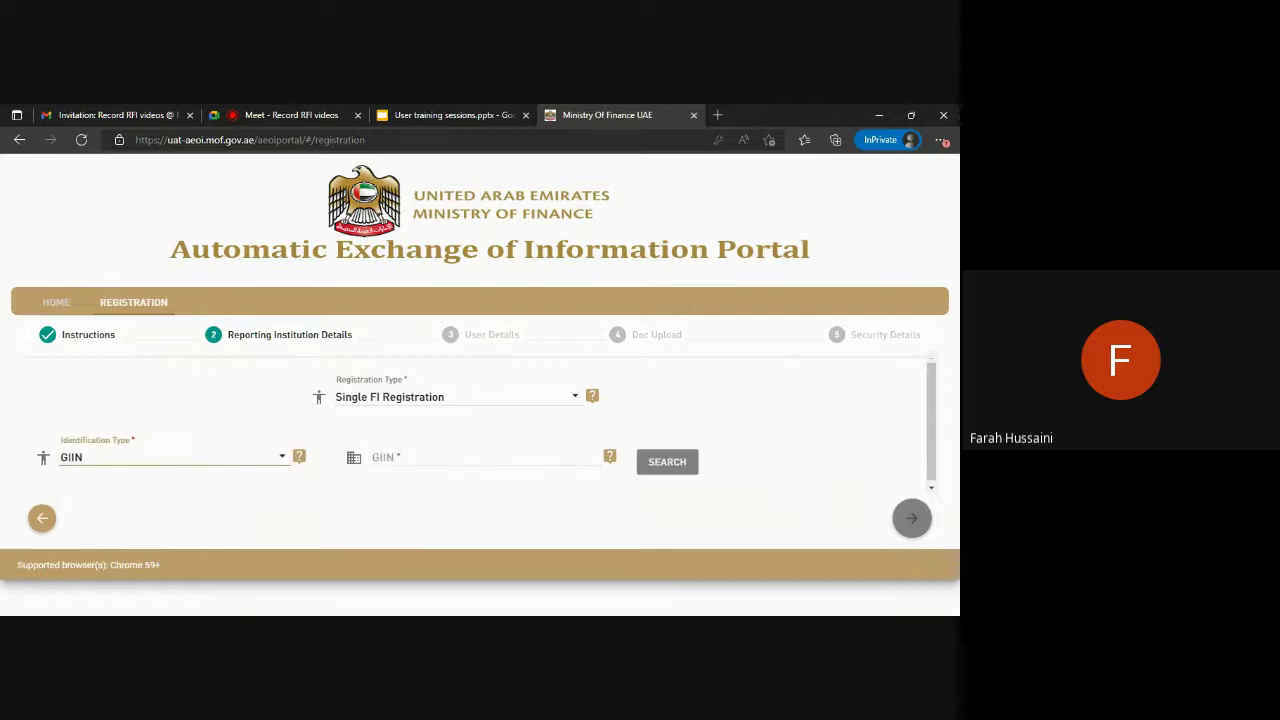
Search GIIN 000000.00000.DS.100 to auto-fill the trade licence and PWC Test Pvt. Ltd. entity.
click(408, 458)
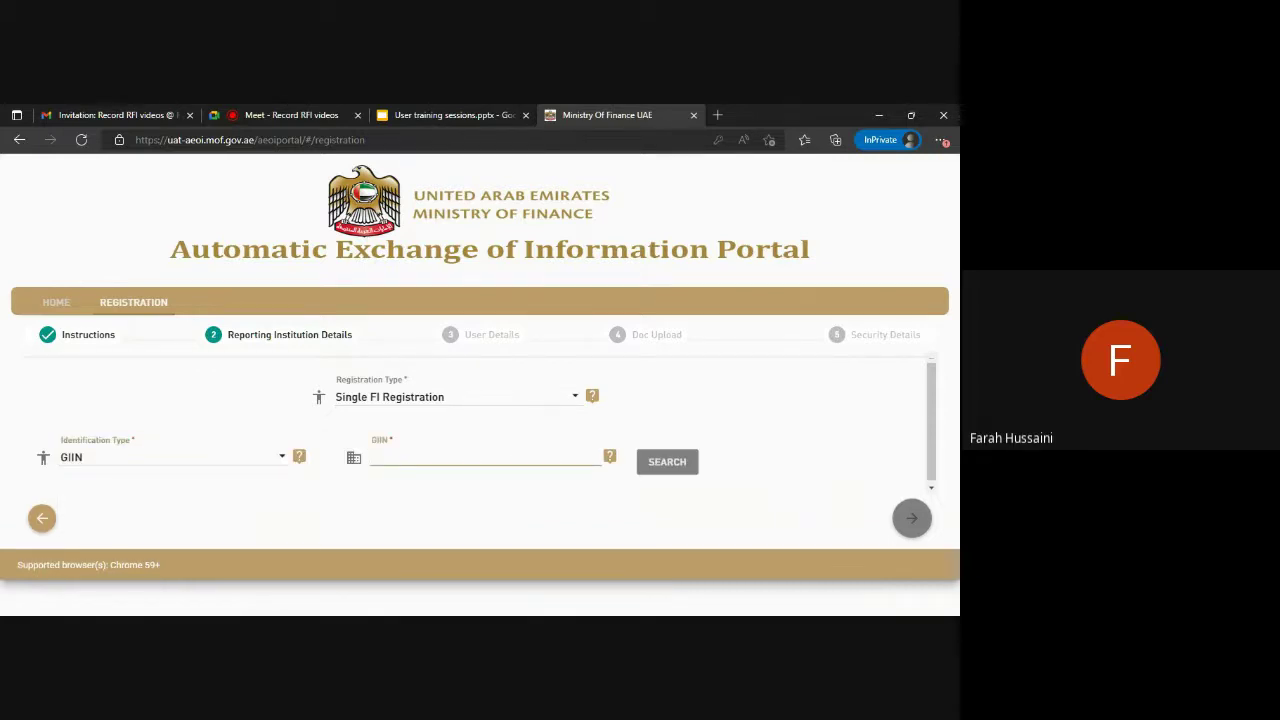
text(00000)
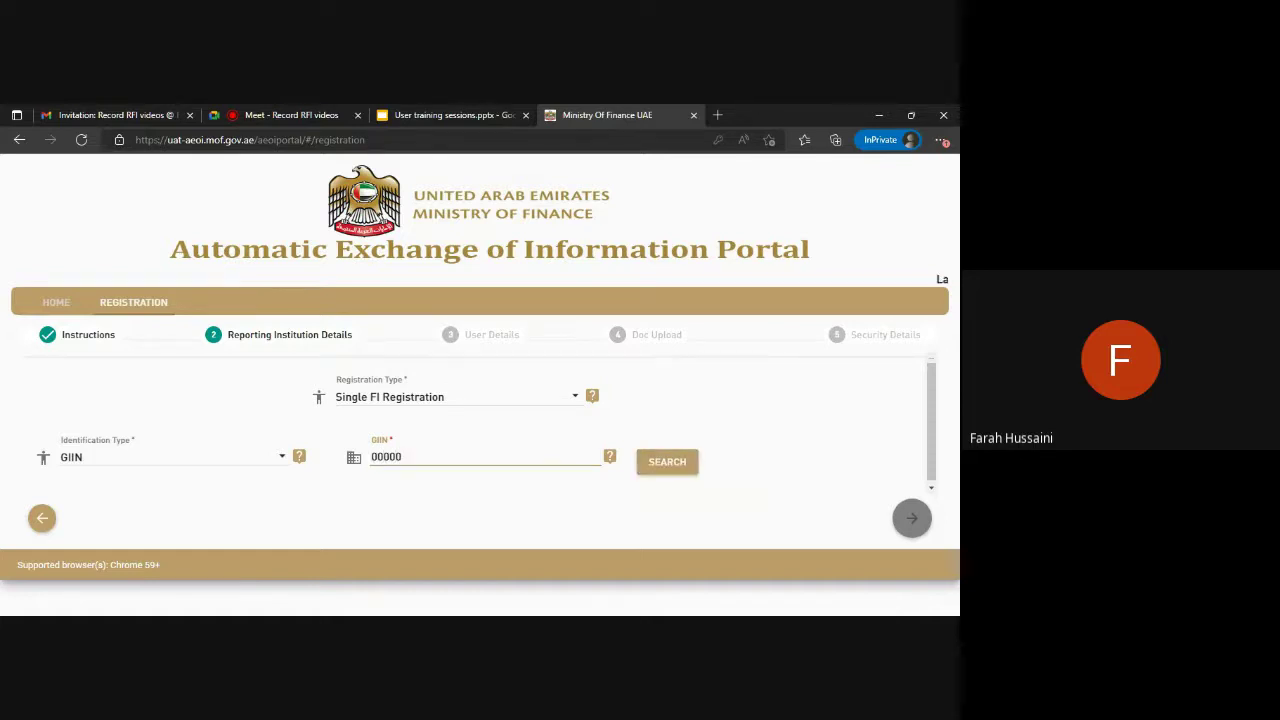
text(0.00000)
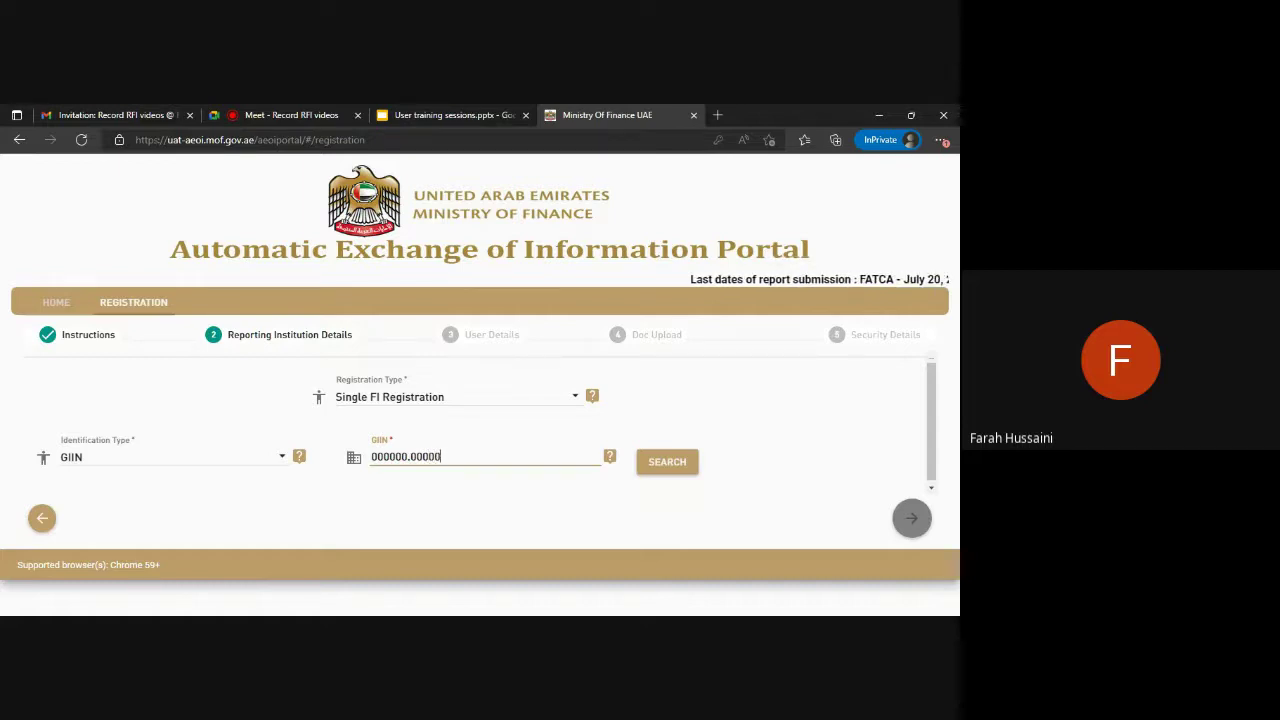
text(.ds.100)
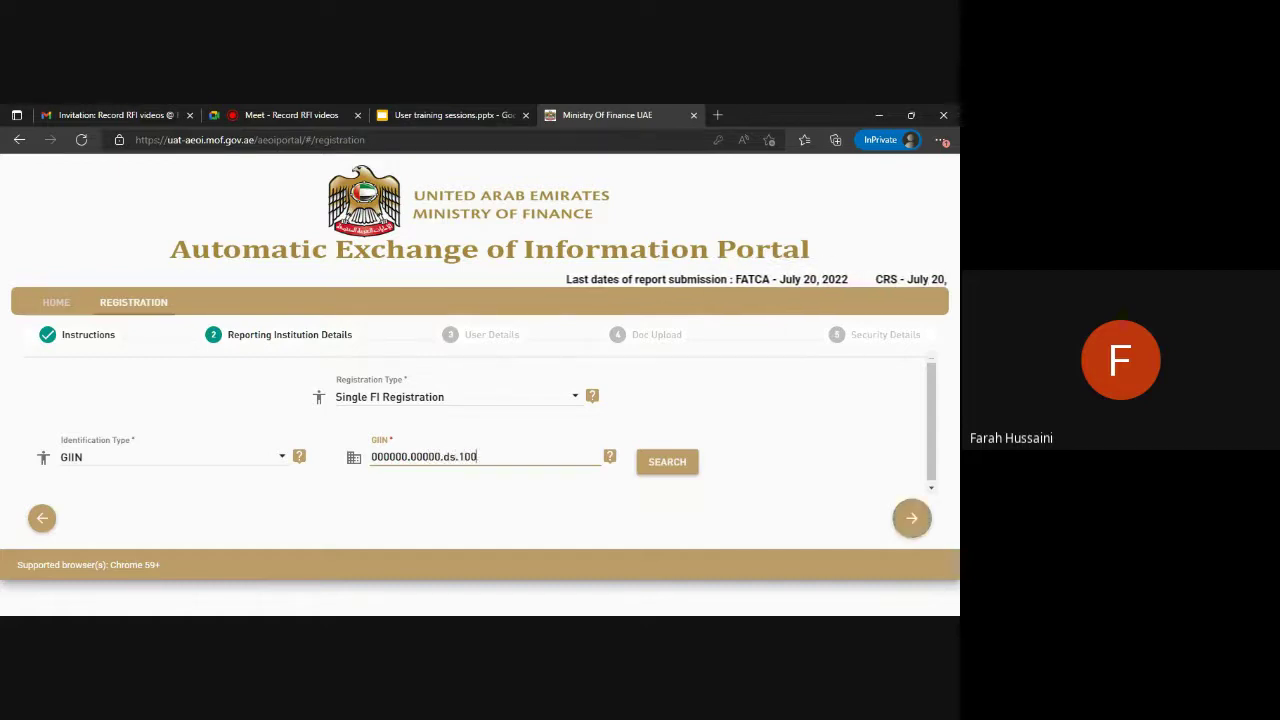
click(677, 465)
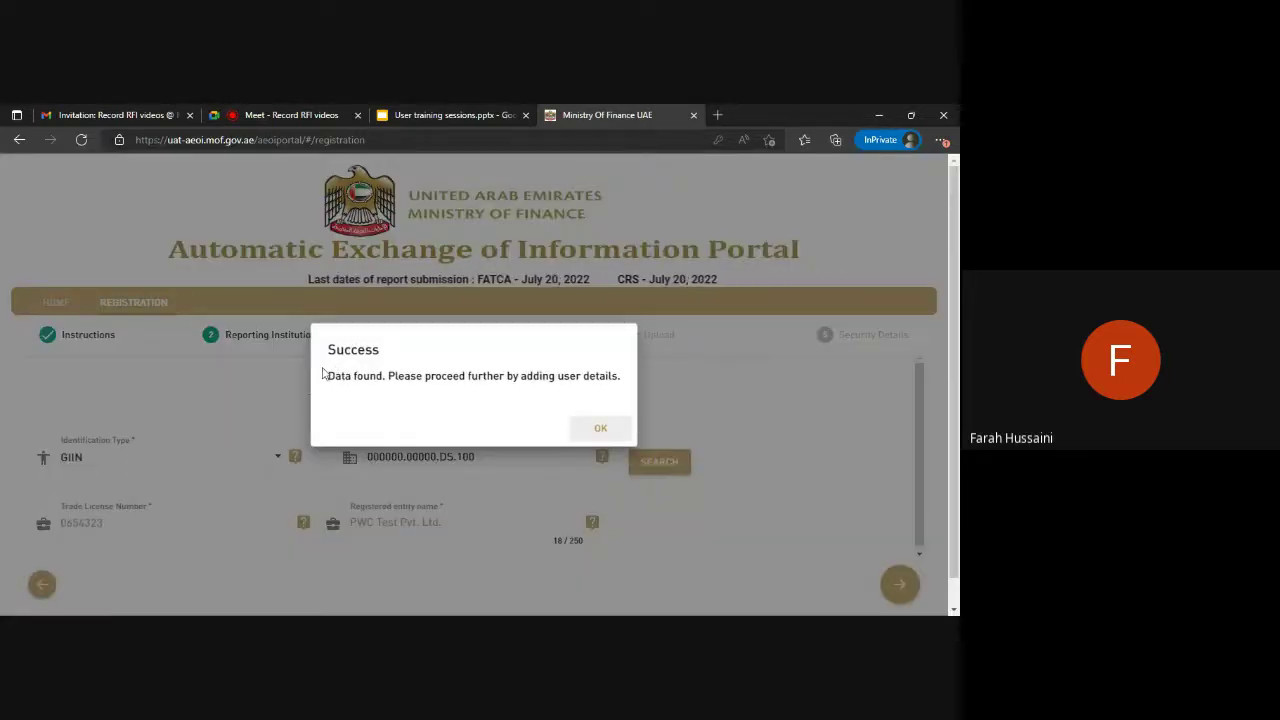
click(614, 432)
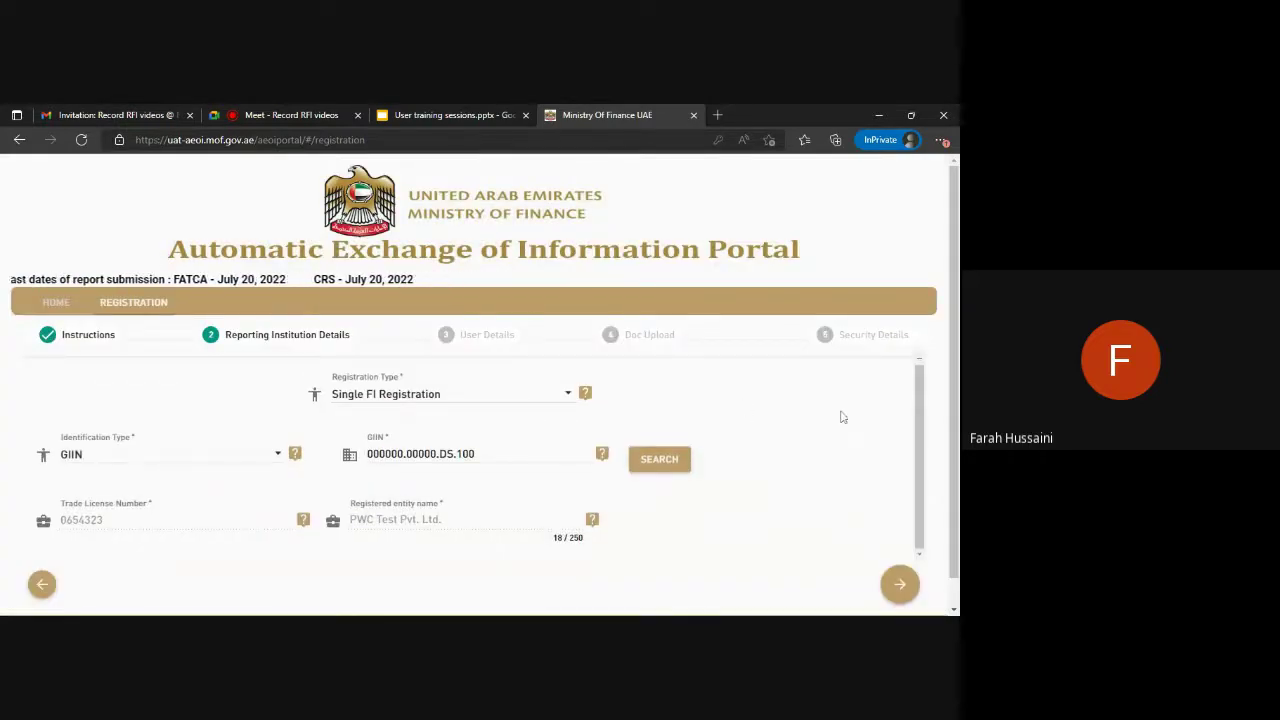
scroll(830, 414, down, 1)
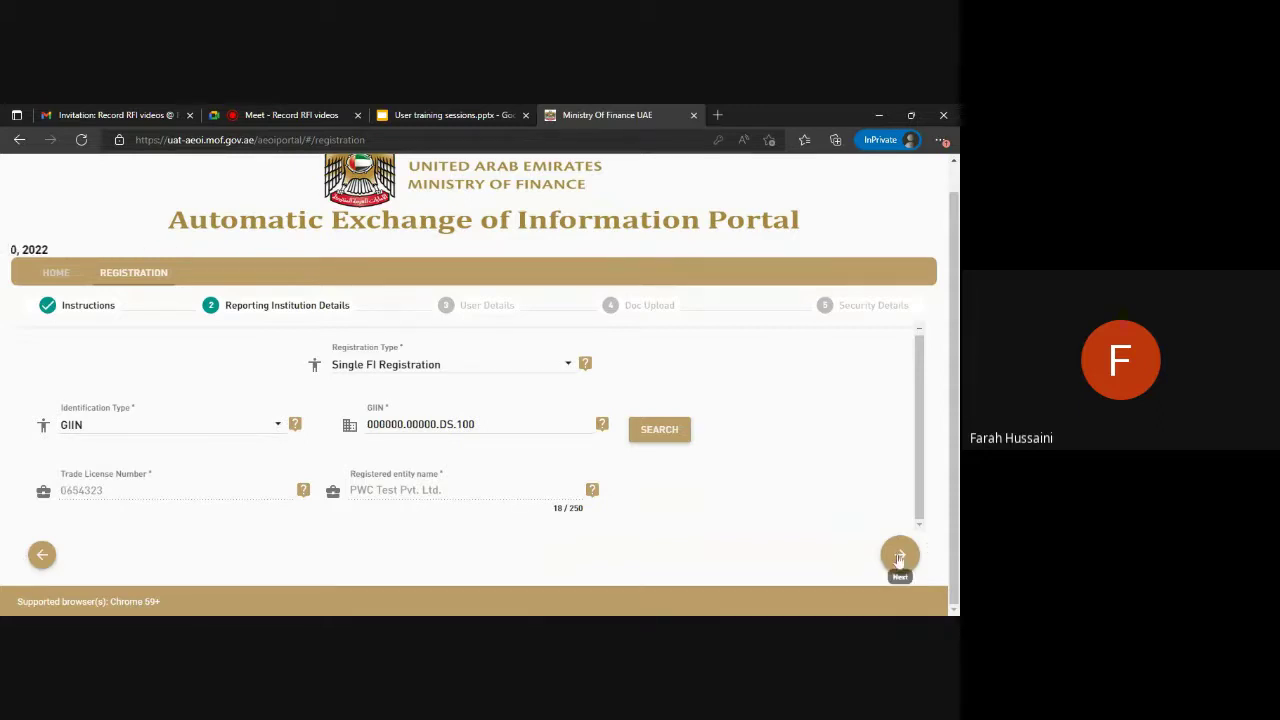
On User Details, set the prefix to Ms., and enter the user's first name, last name and UAE mobile number.
click(899, 557)
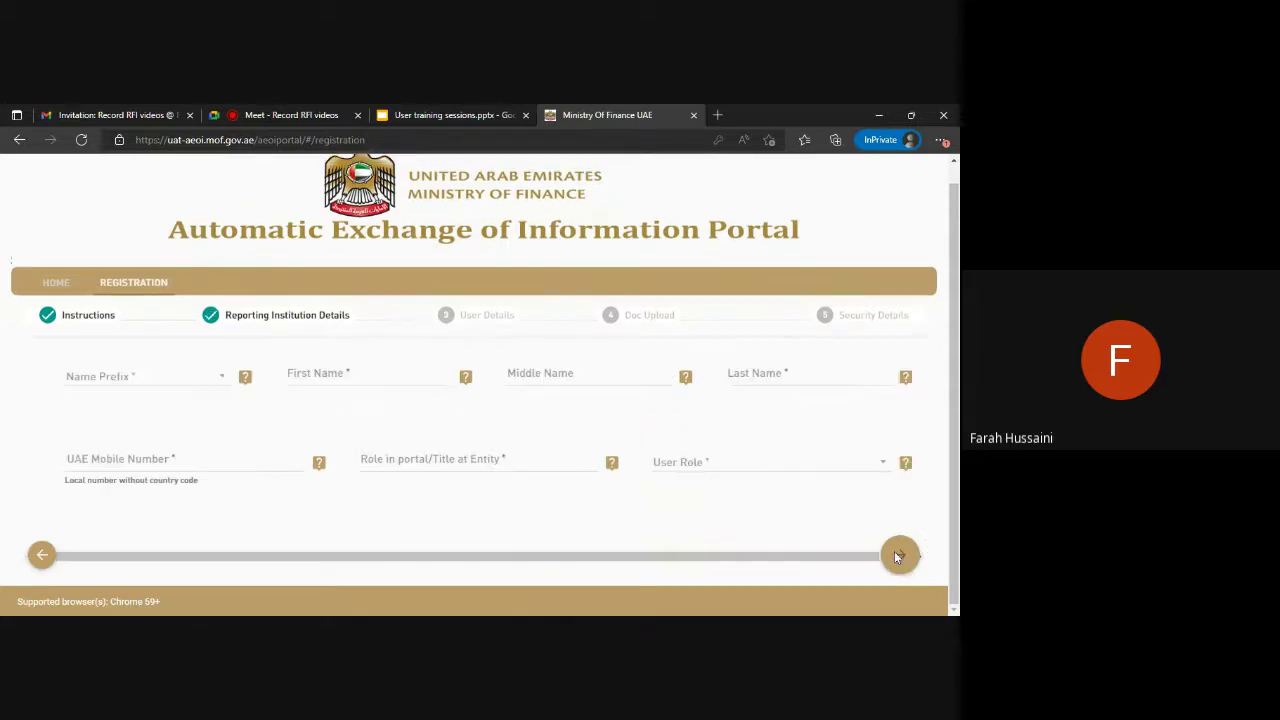
click(140, 372)
click(181, 433)
click(321, 390)
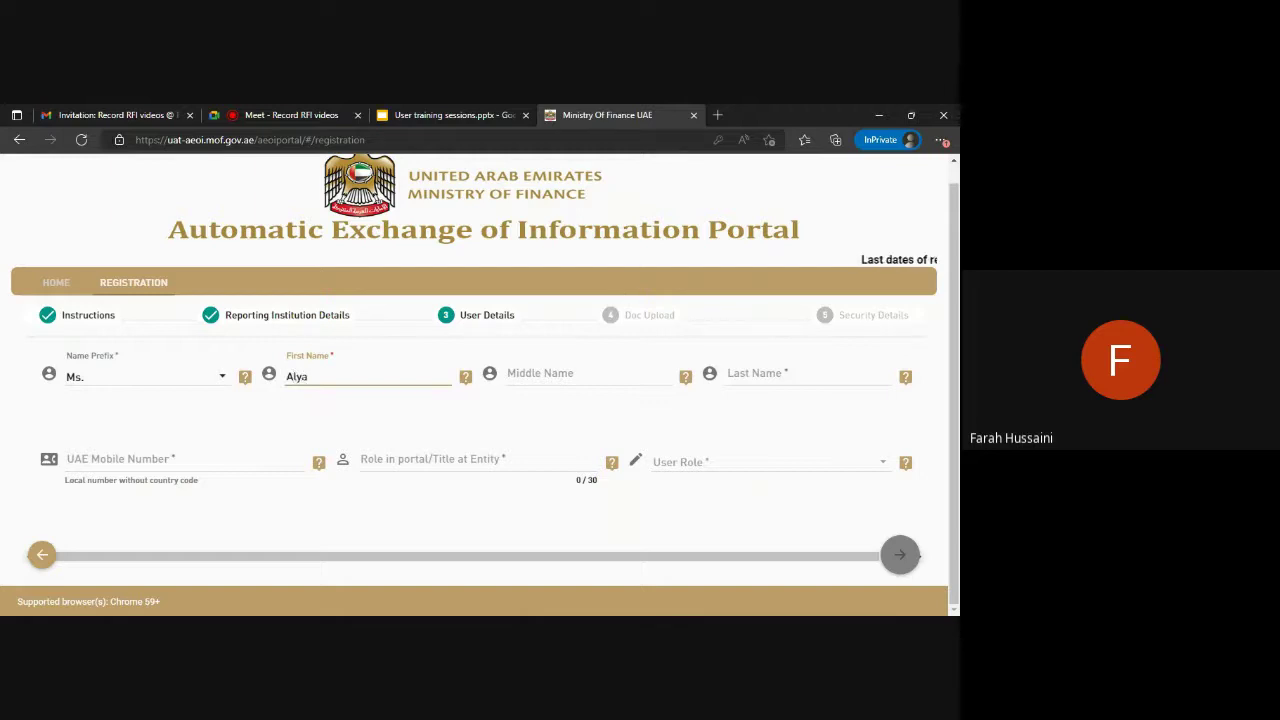
click(760, 377)
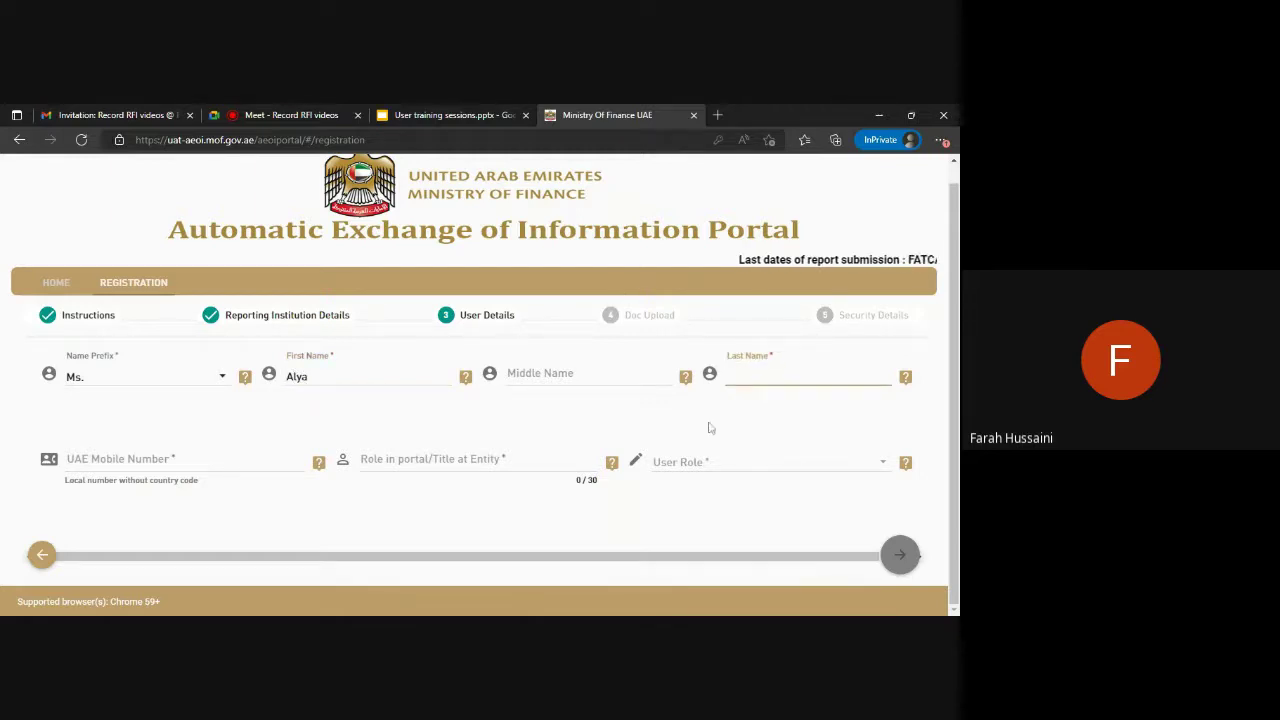
text(Smith)
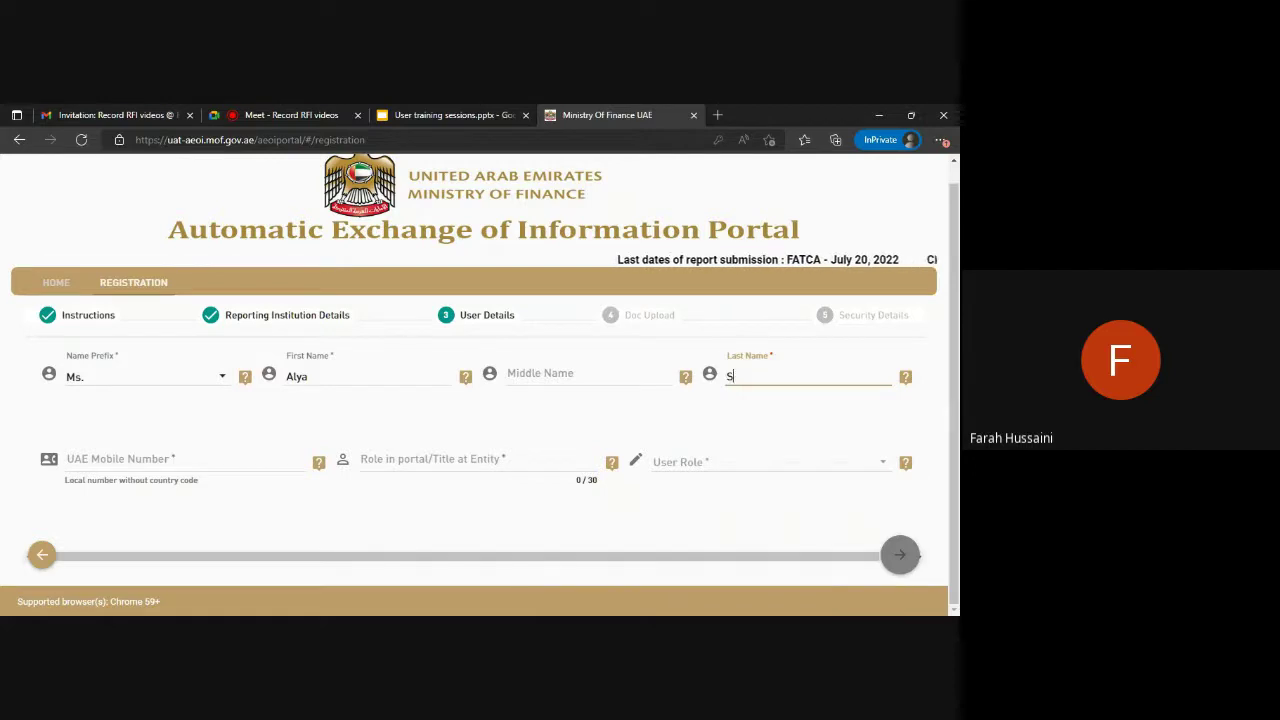
click(180, 460)
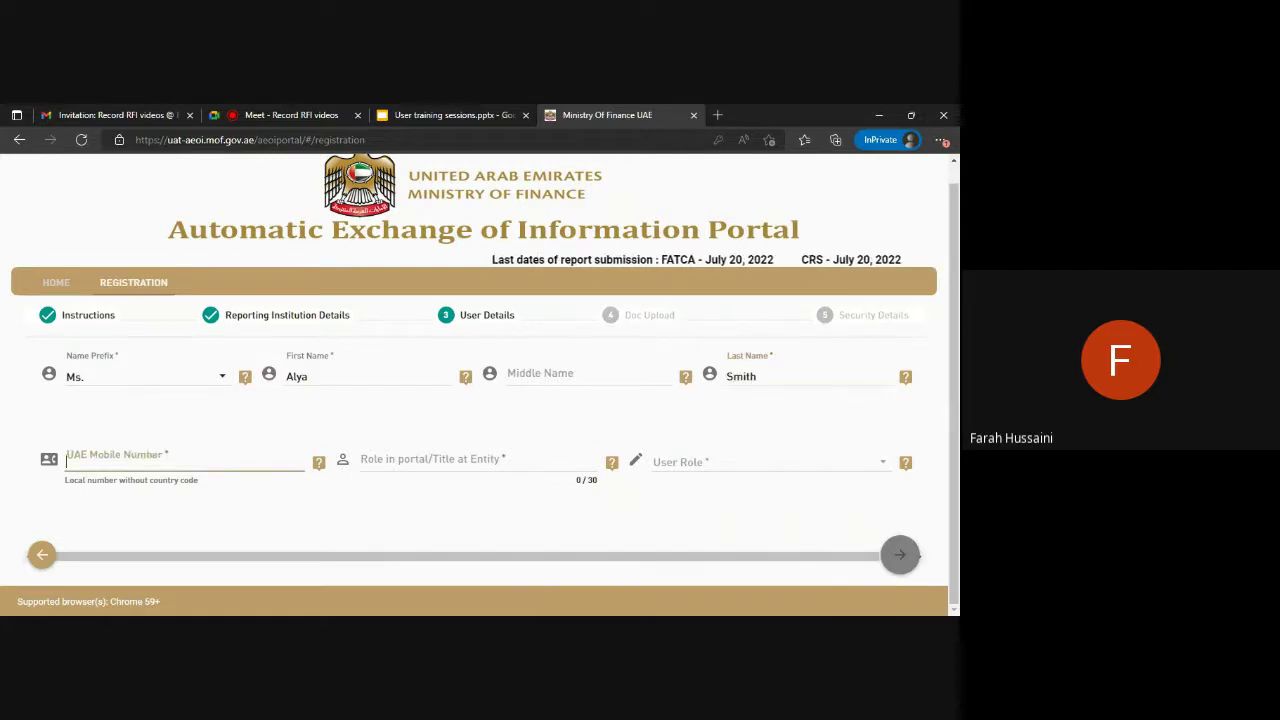
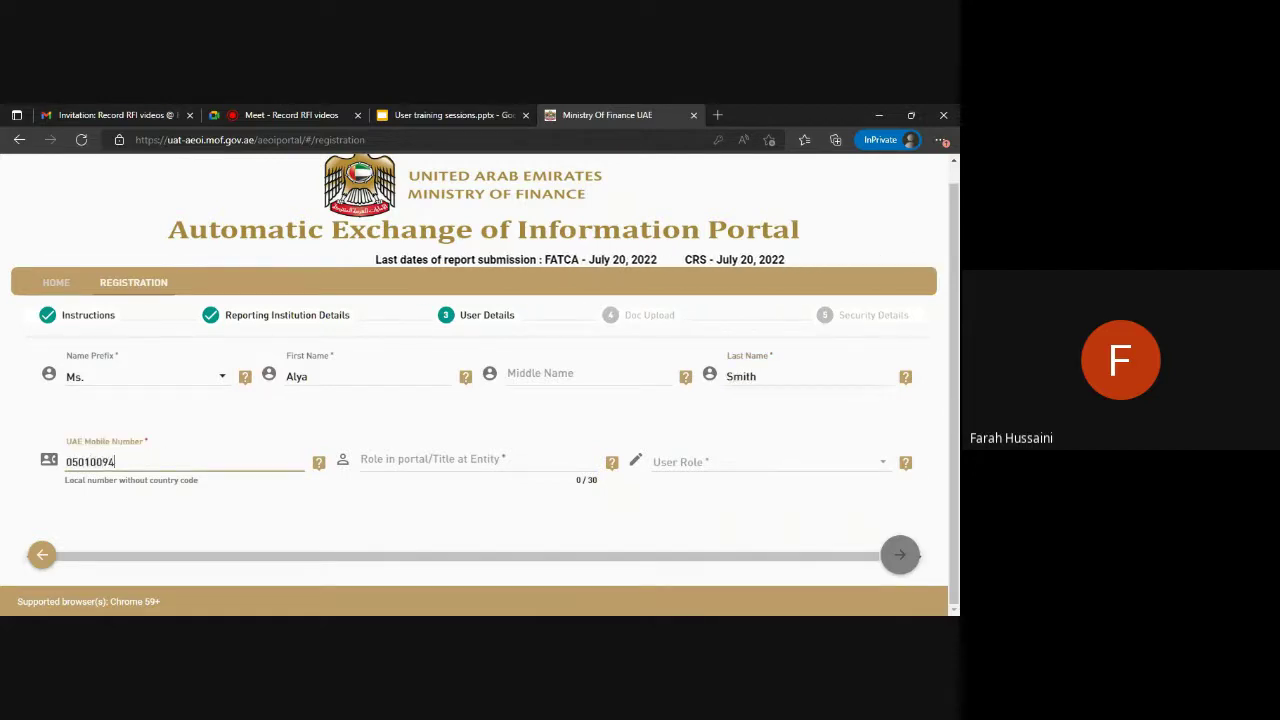
Set the role title to 'Maker' and select Maker as the User Role.
click(460, 462)
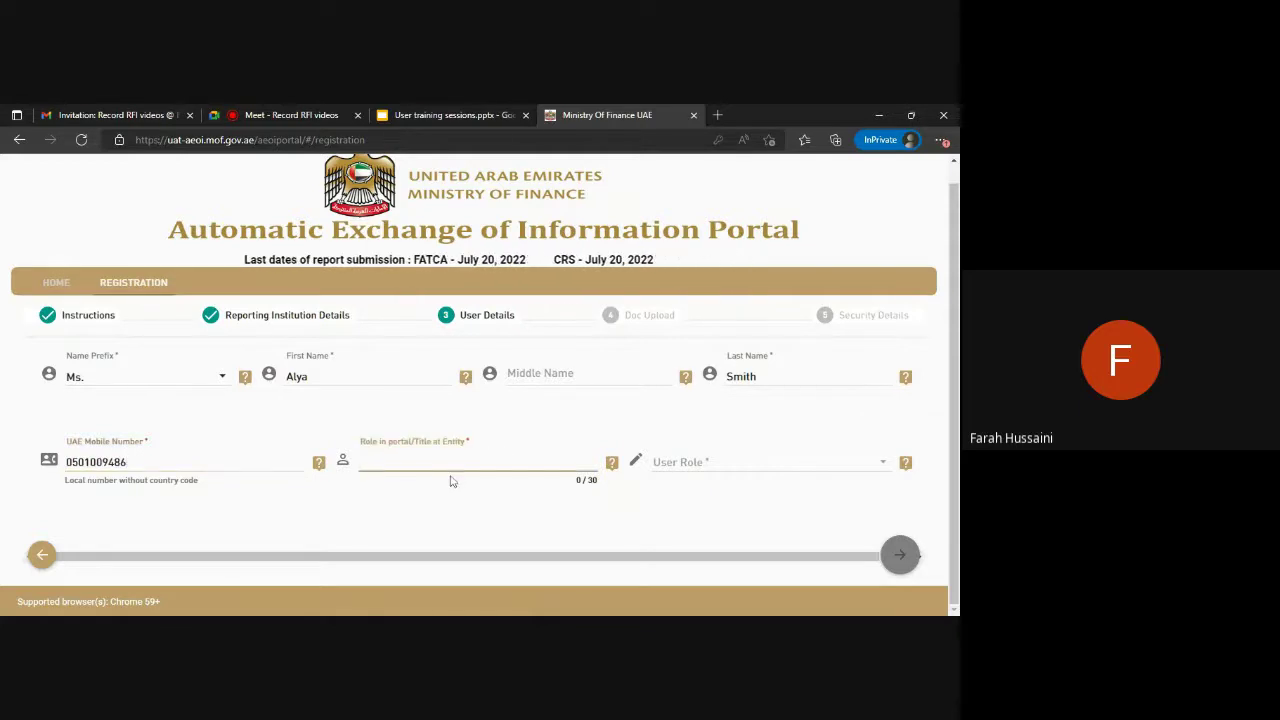
text(Maker)
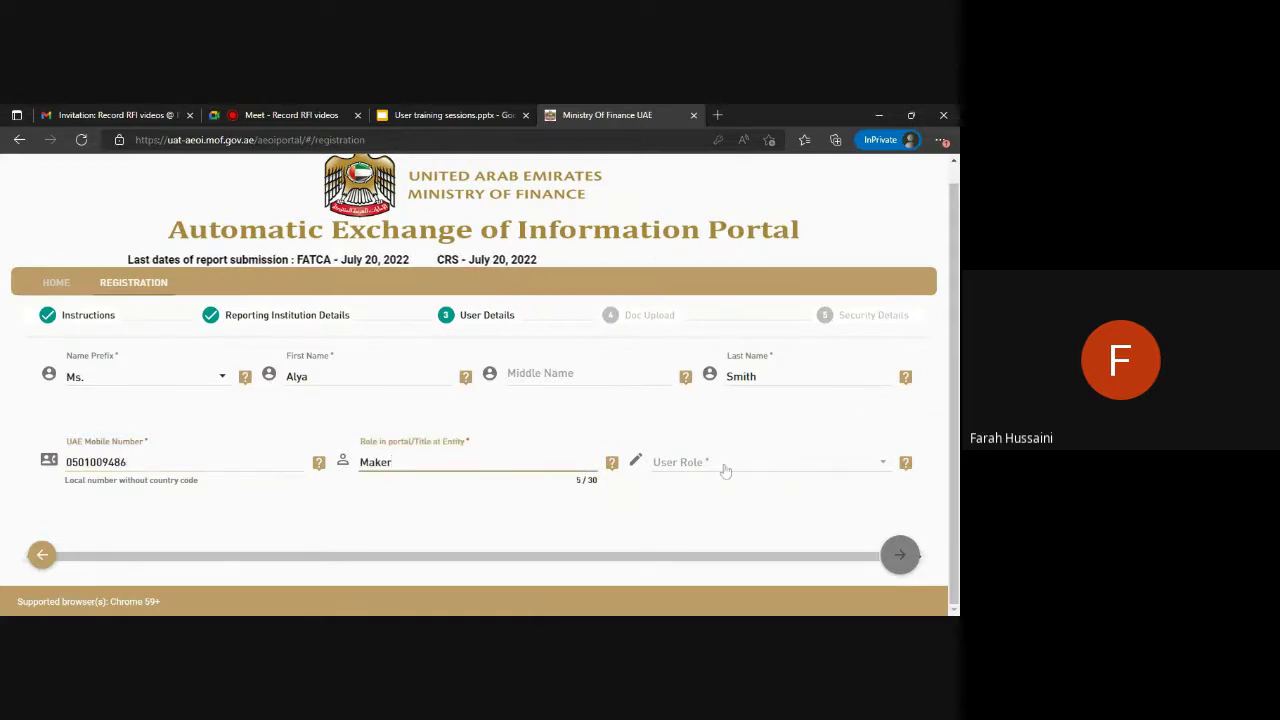
click(726, 465)
click(740, 500)
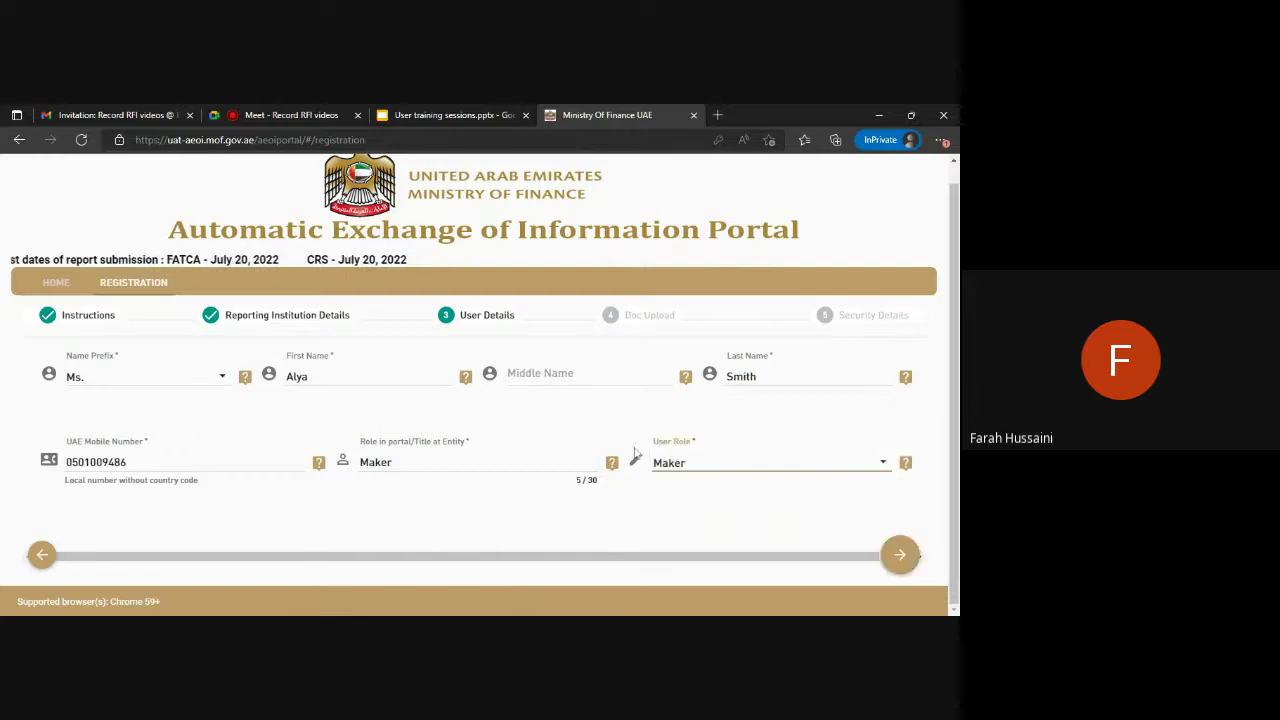
click(686, 466)
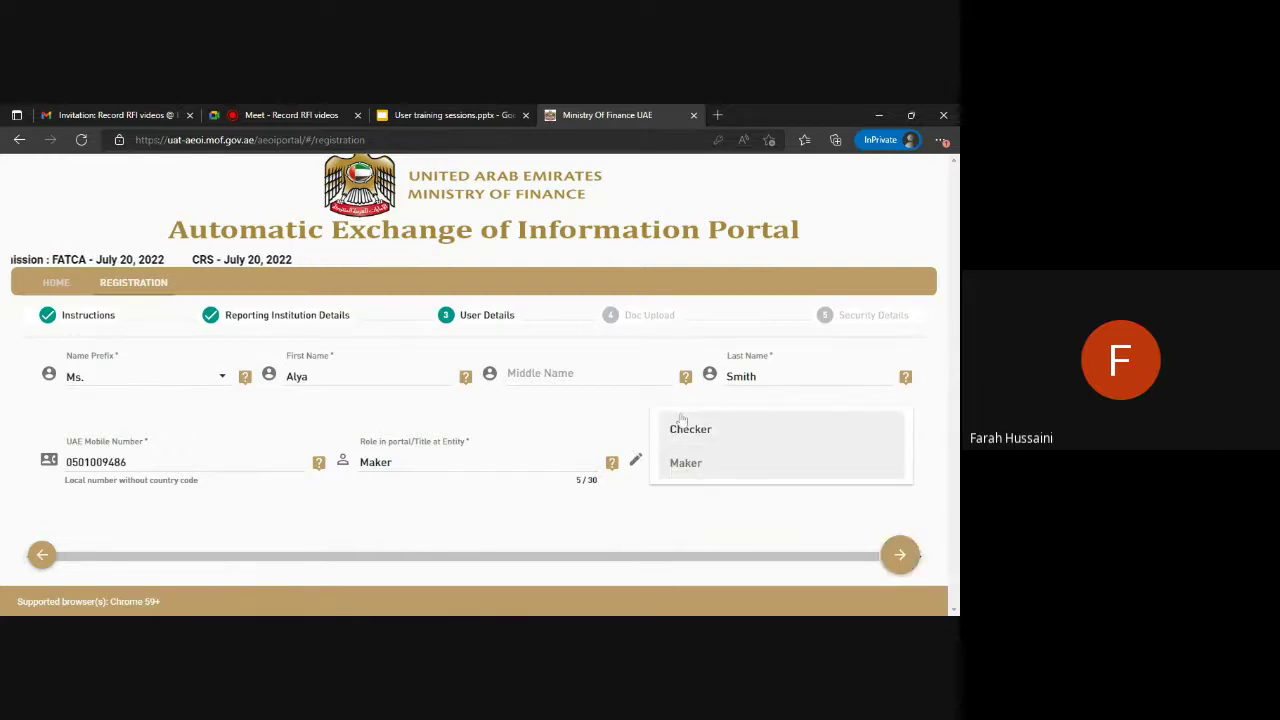
click(721, 467)
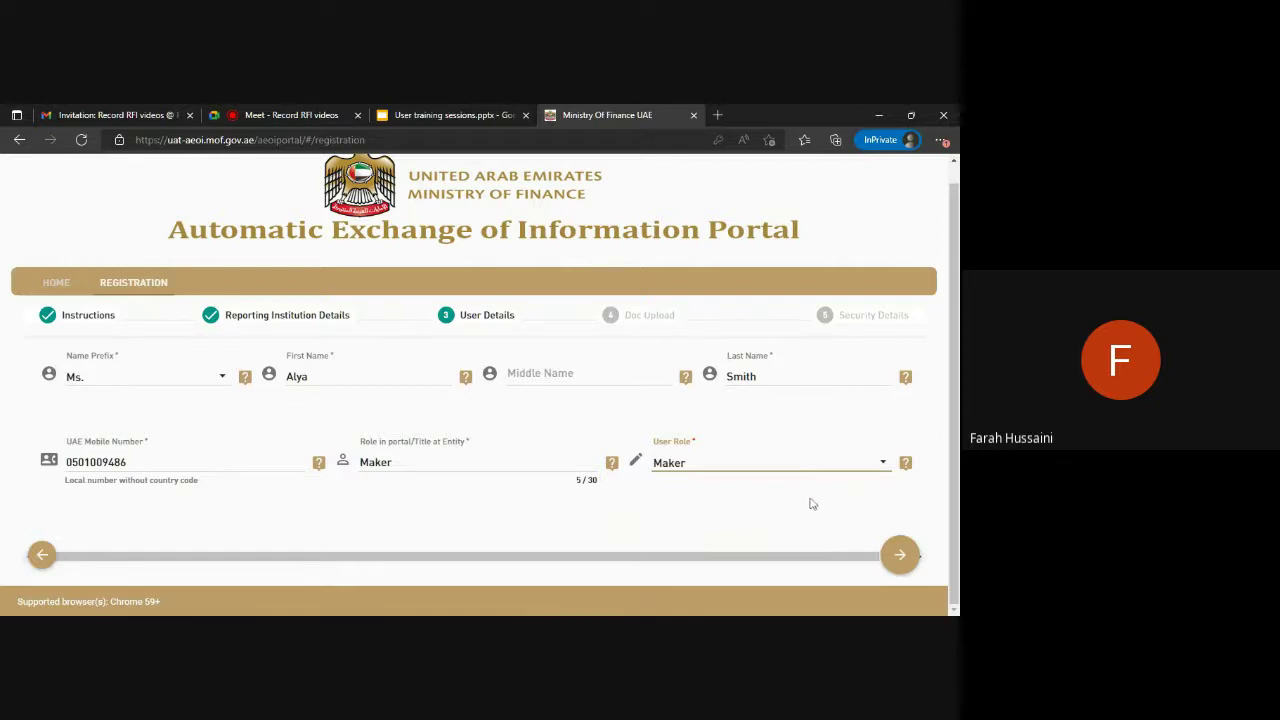
Upload Cirrus_assessment (1).pdf as PWC Test Pvt. Ltd.'s Trade License document and add it to the list.
click(900, 554)
click(110, 410)
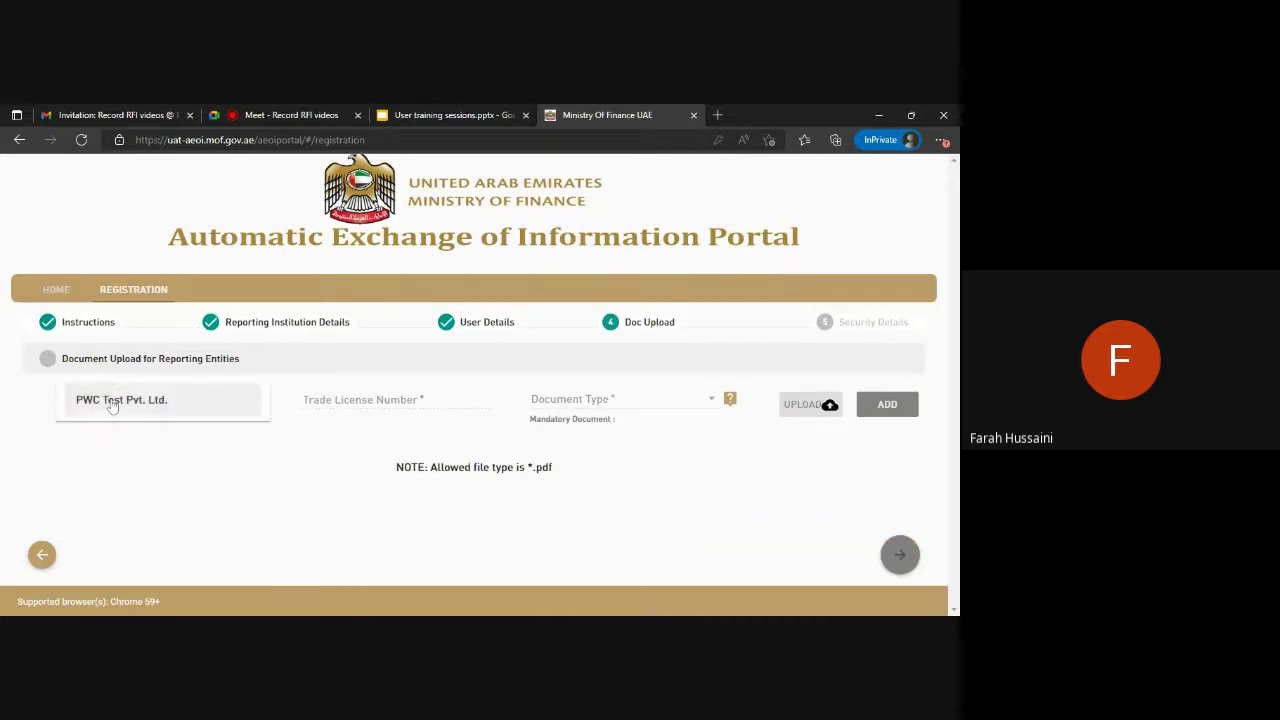
click(112, 403)
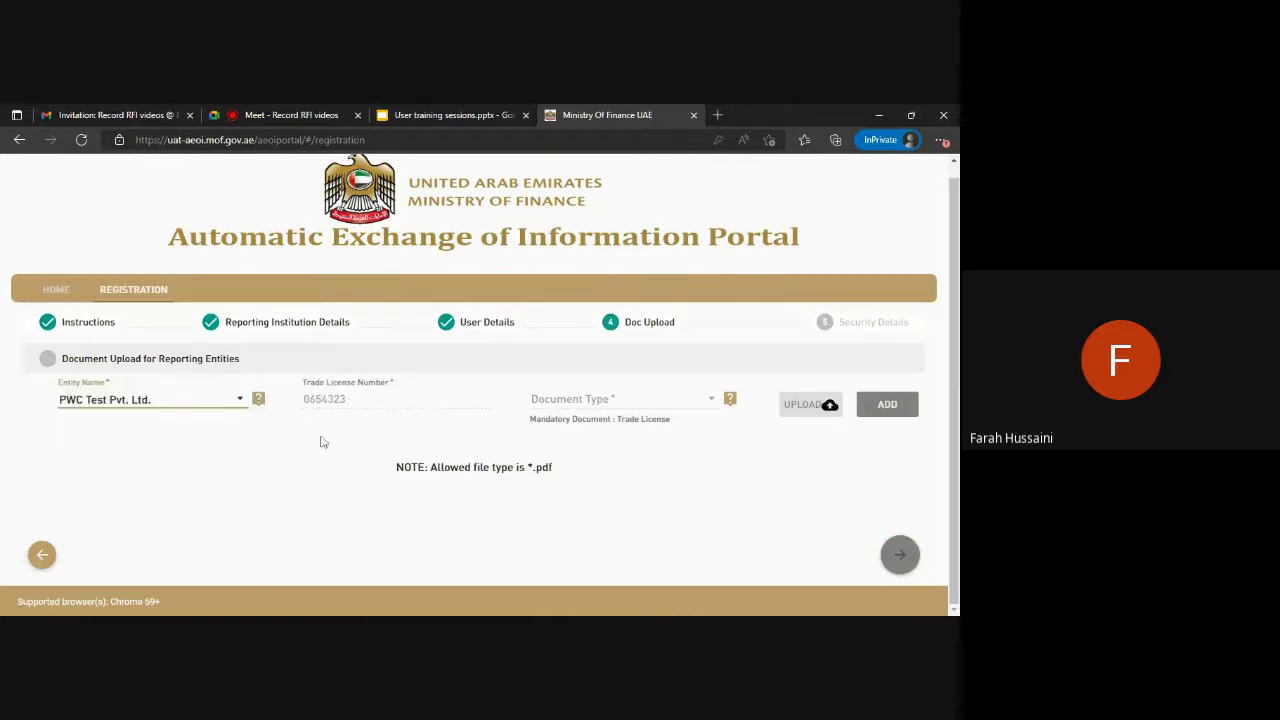
click(620, 400)
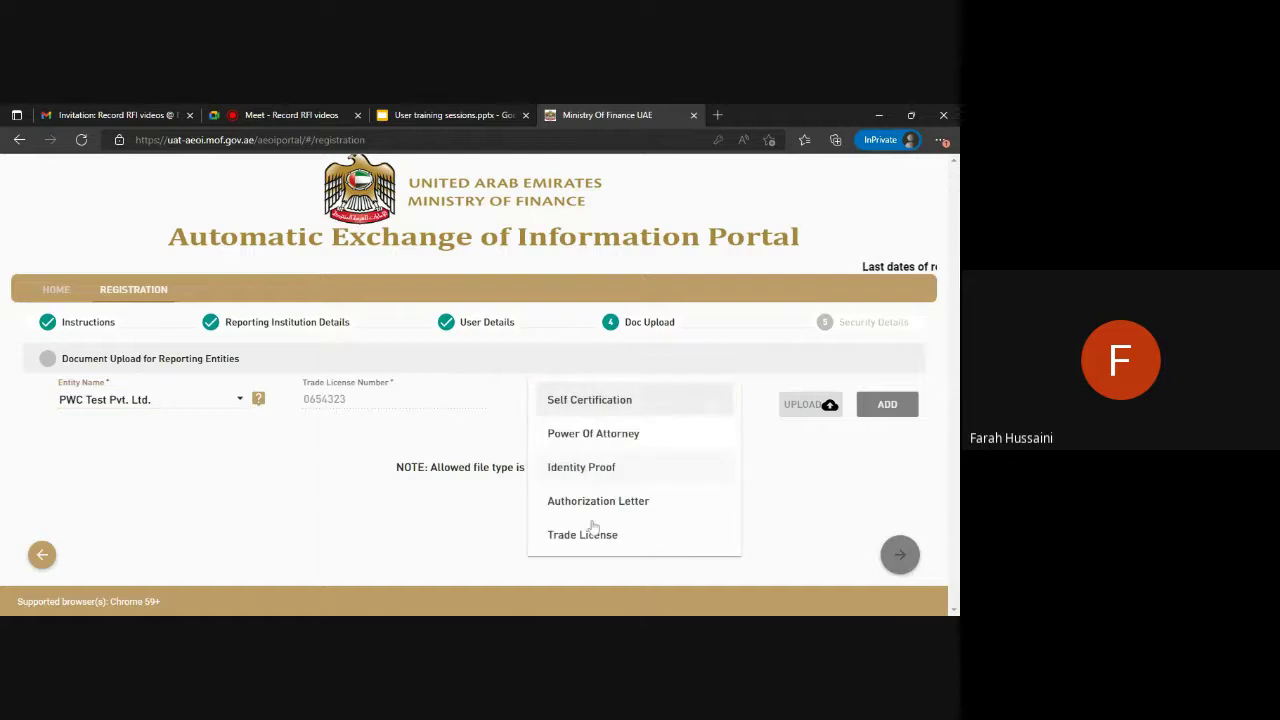
click(629, 533)
click(791, 419)
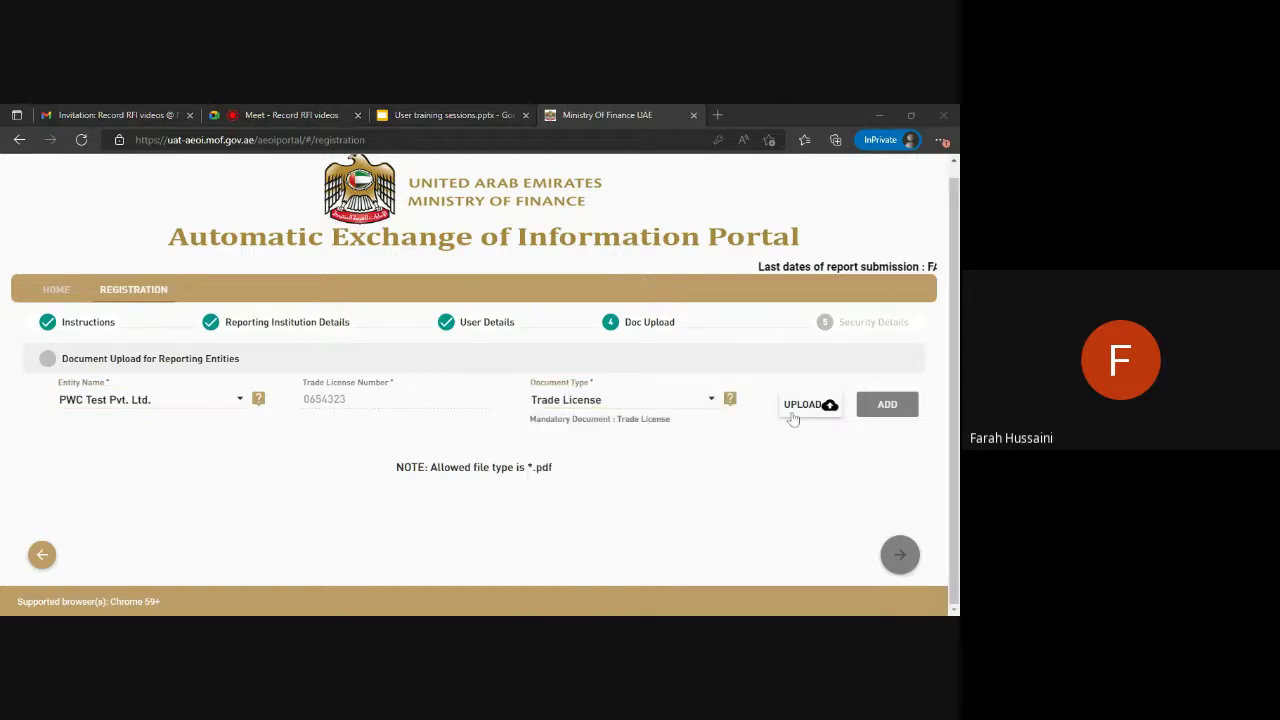
key(Return)
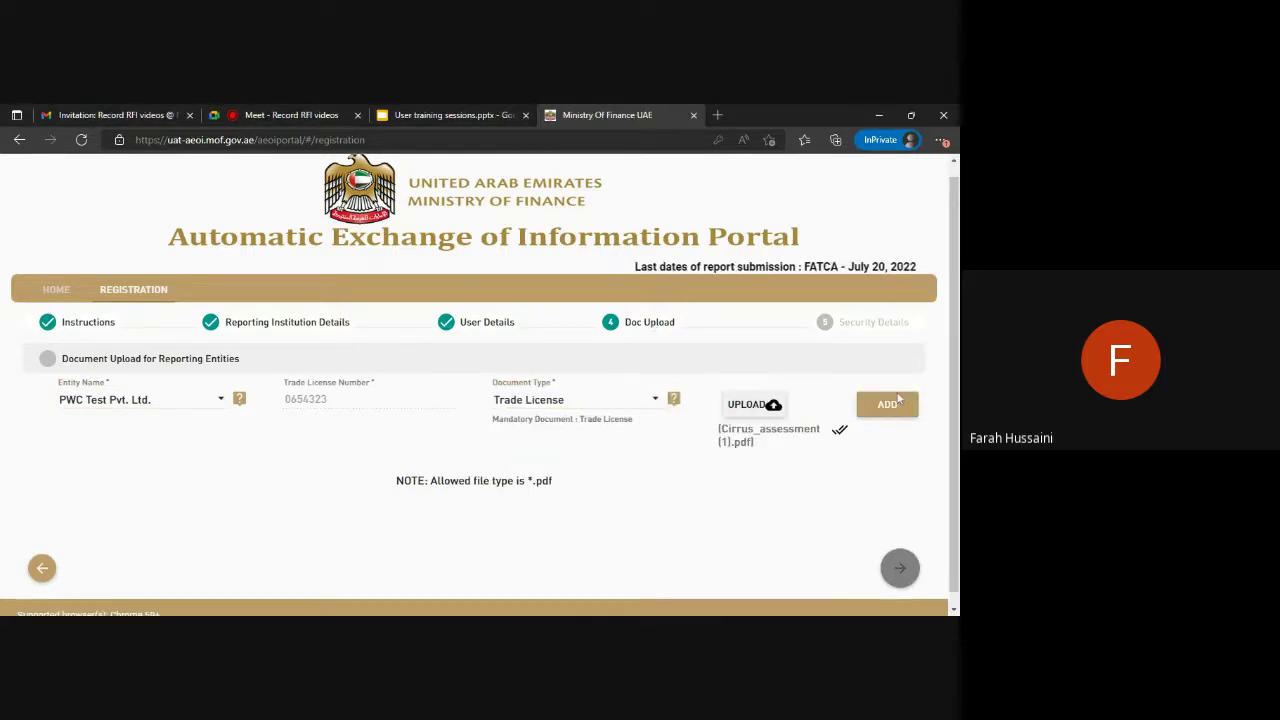
click(887, 404)
scroll(850, 500, down, 1)
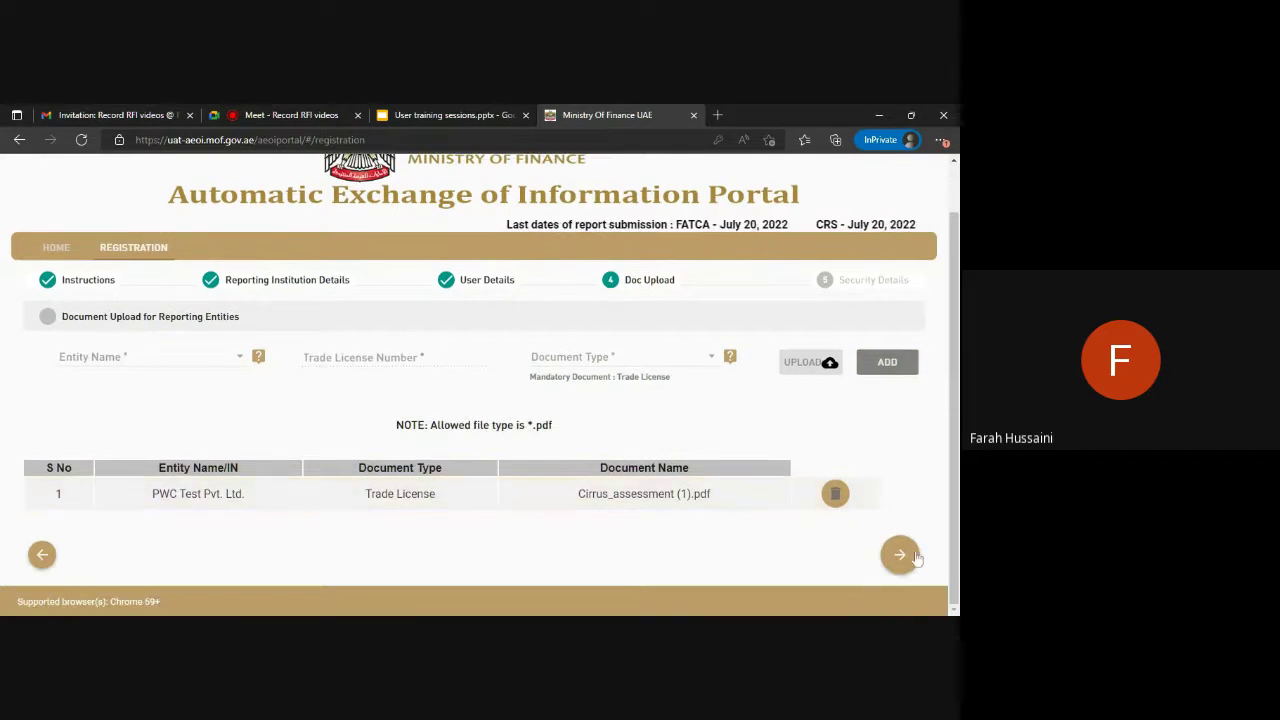
Enter and confirm the account password, and answer 'What is your favourite movie ?' as Security Question 1.
click(901, 553)
text(••••)
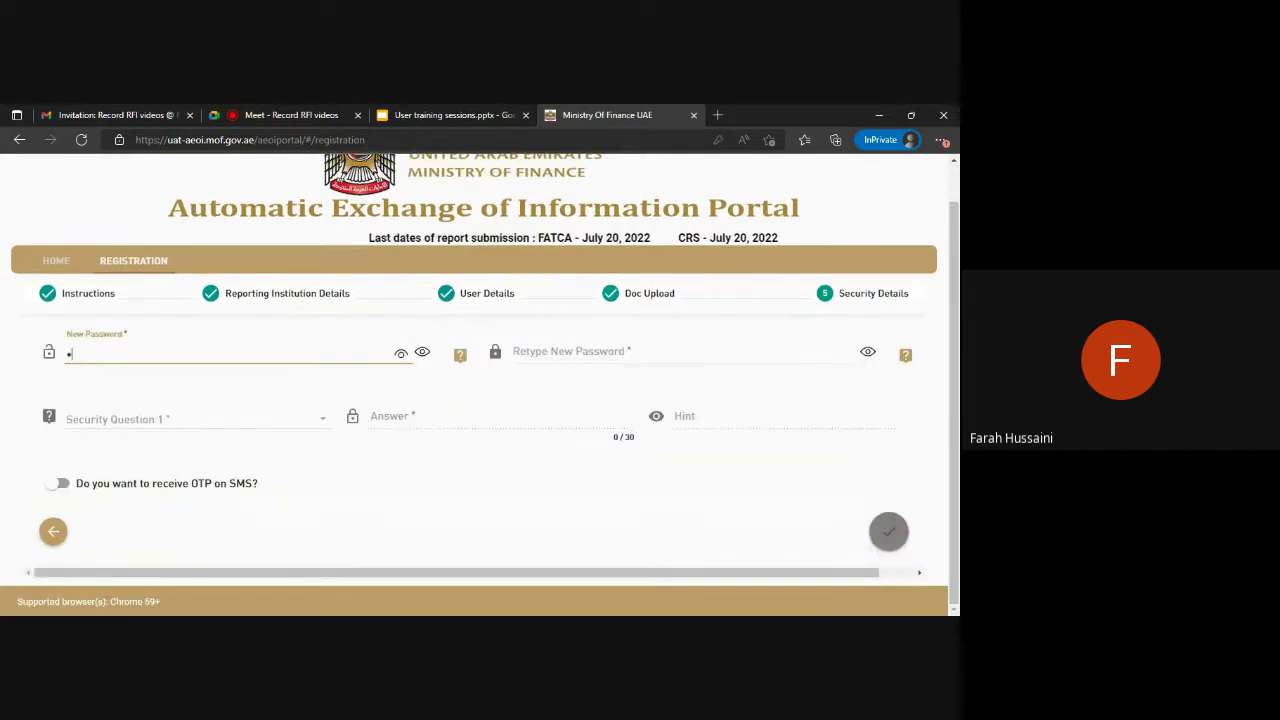
text(•••••••)
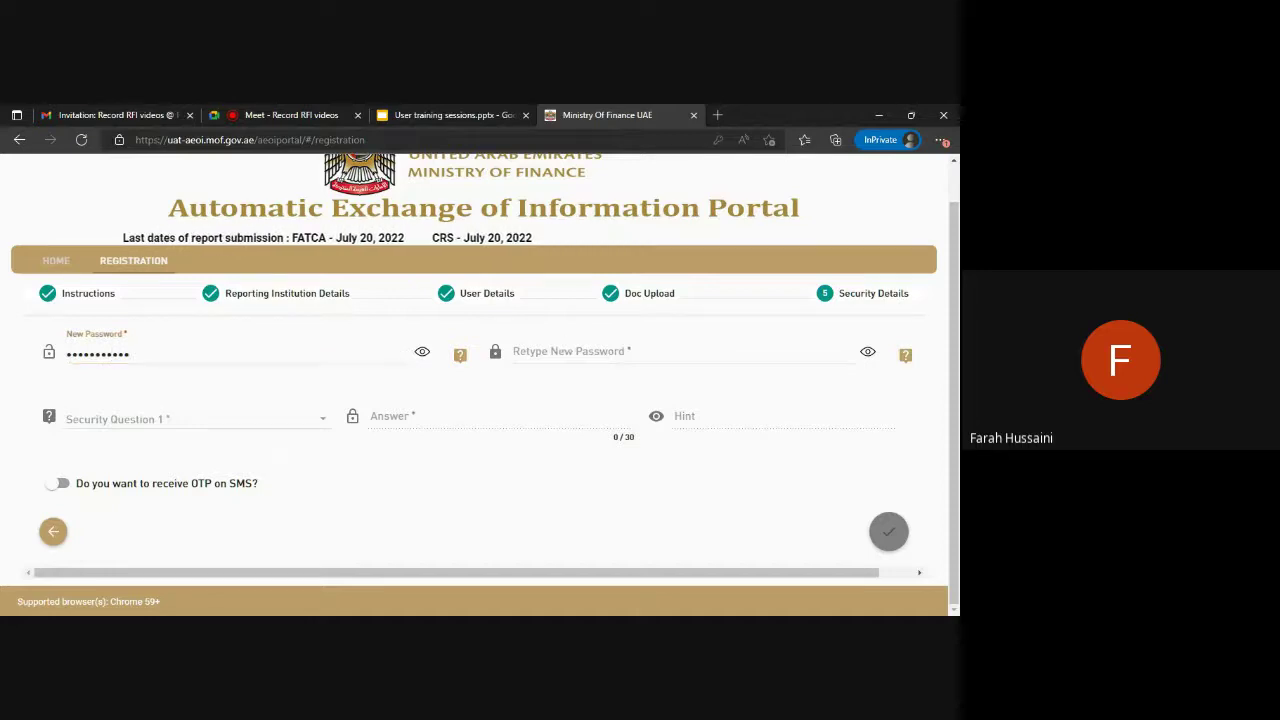
click(684, 353)
text(••••••••)
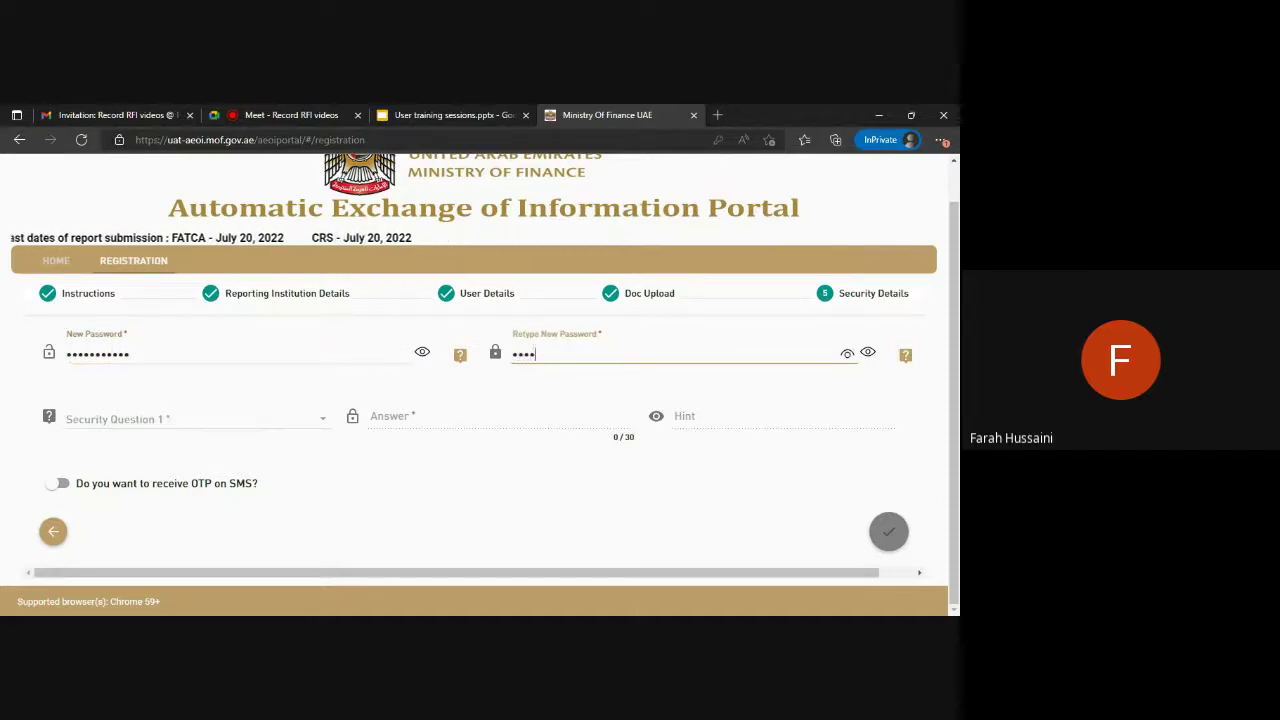
text(••••)
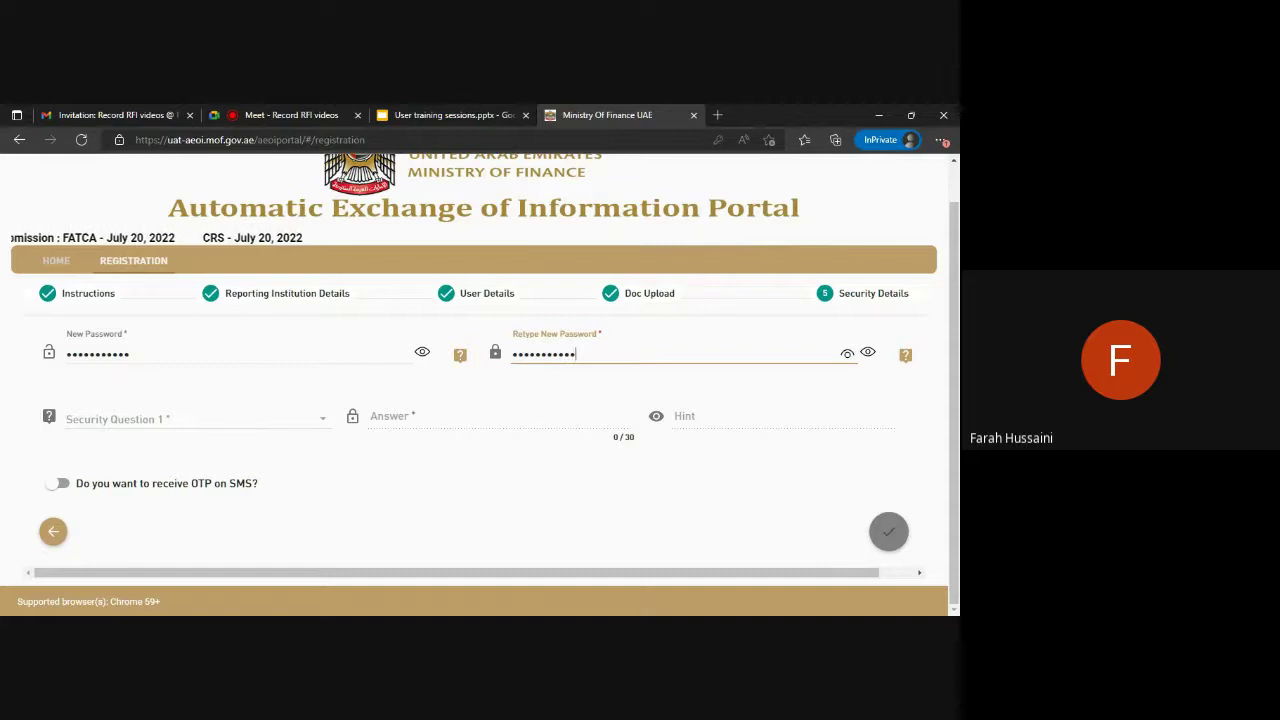
click(151, 425)
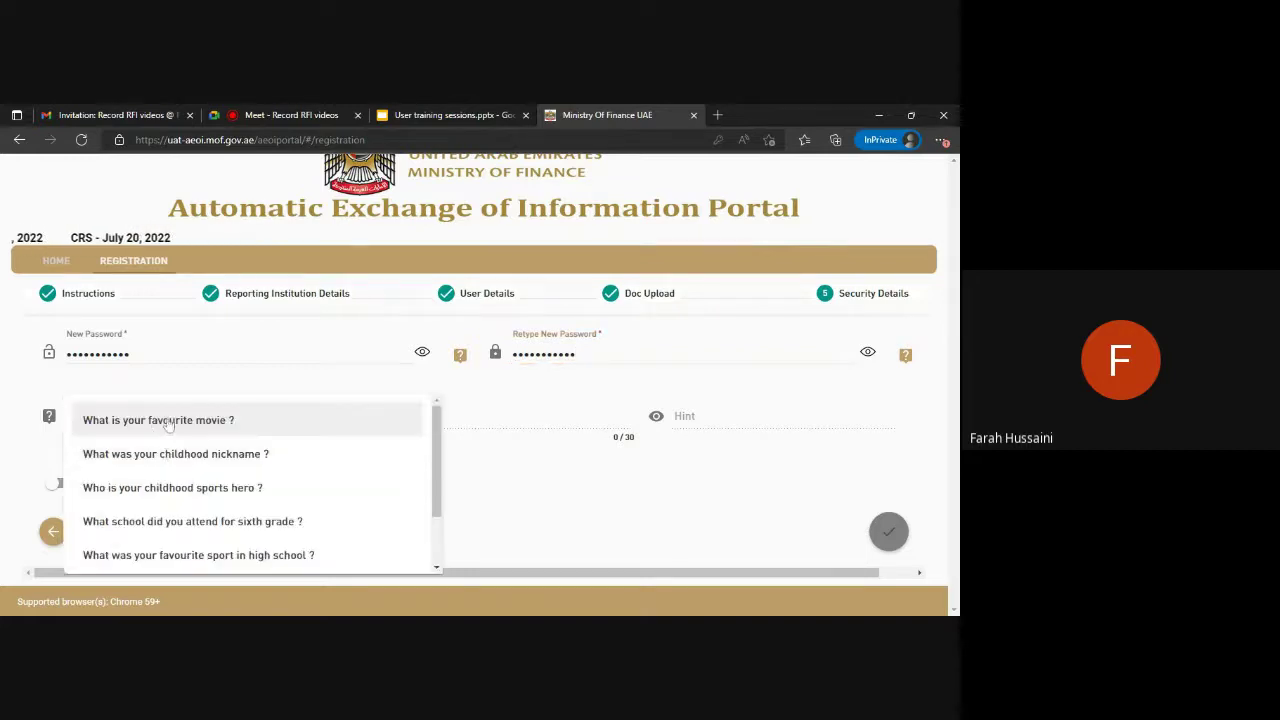
click(150, 421)
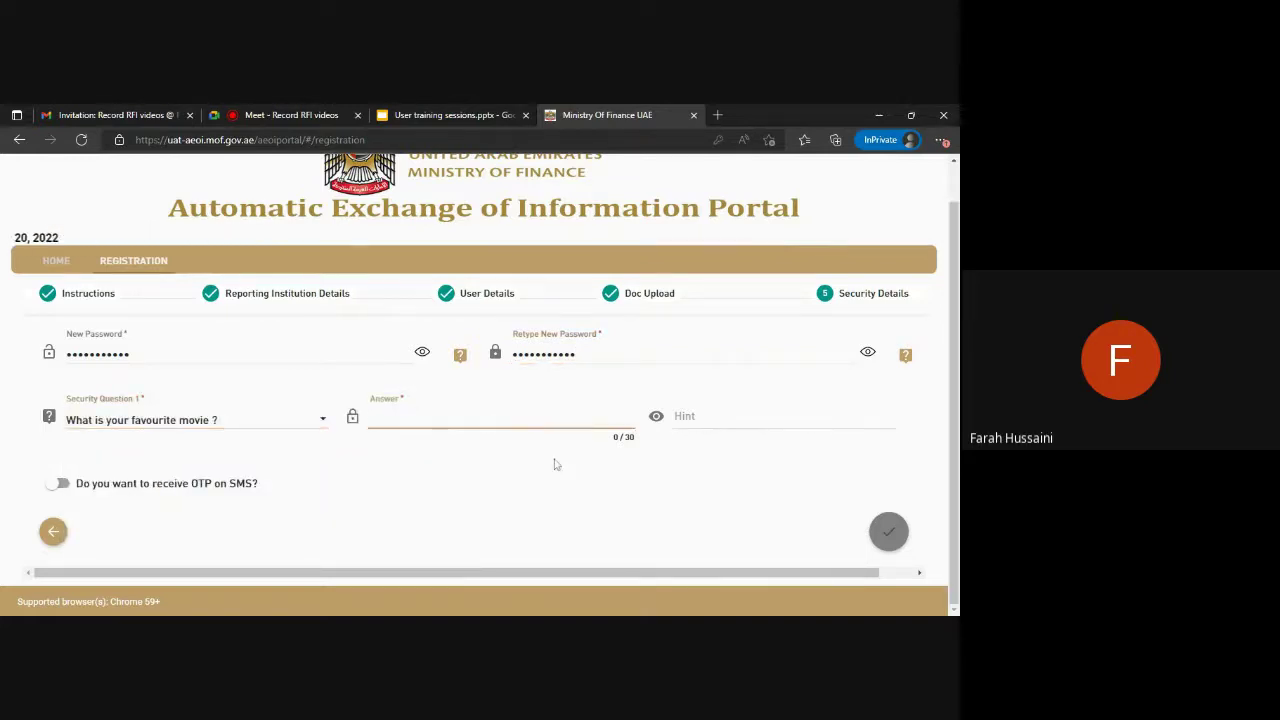
text(MoF Portal)
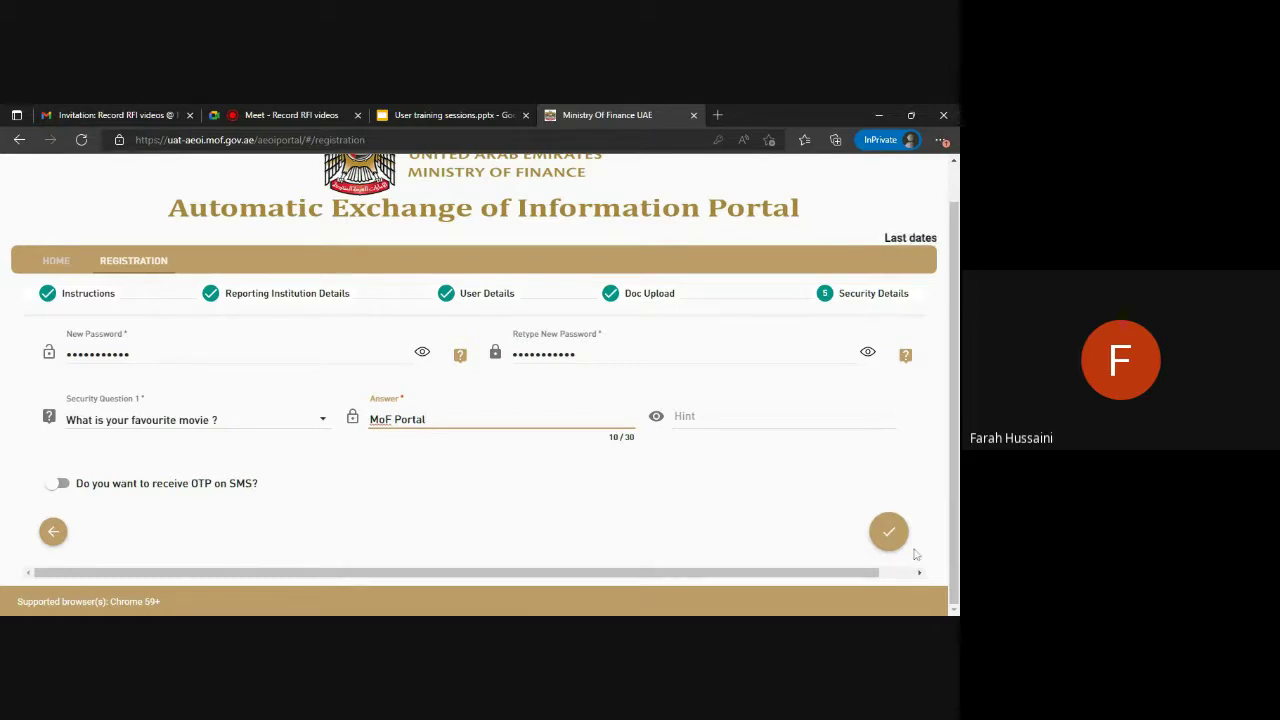
Submit the completed five-step registration for admin approval.
click(888, 535)
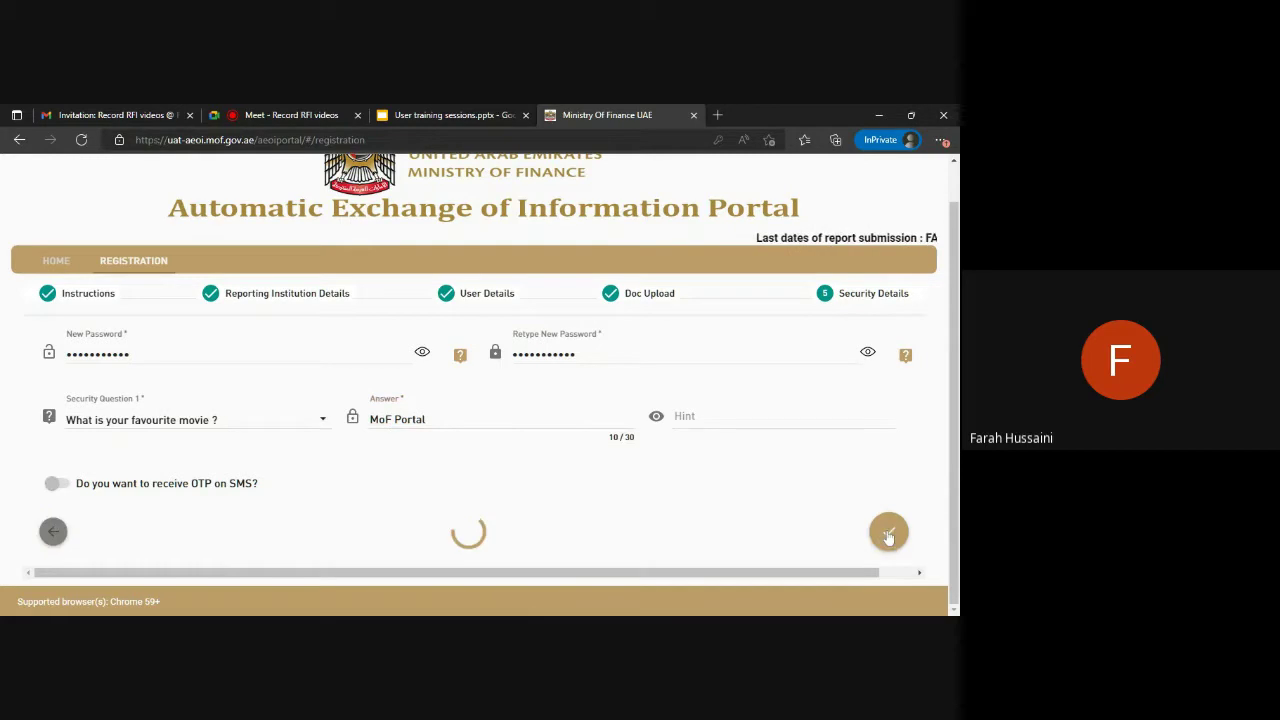